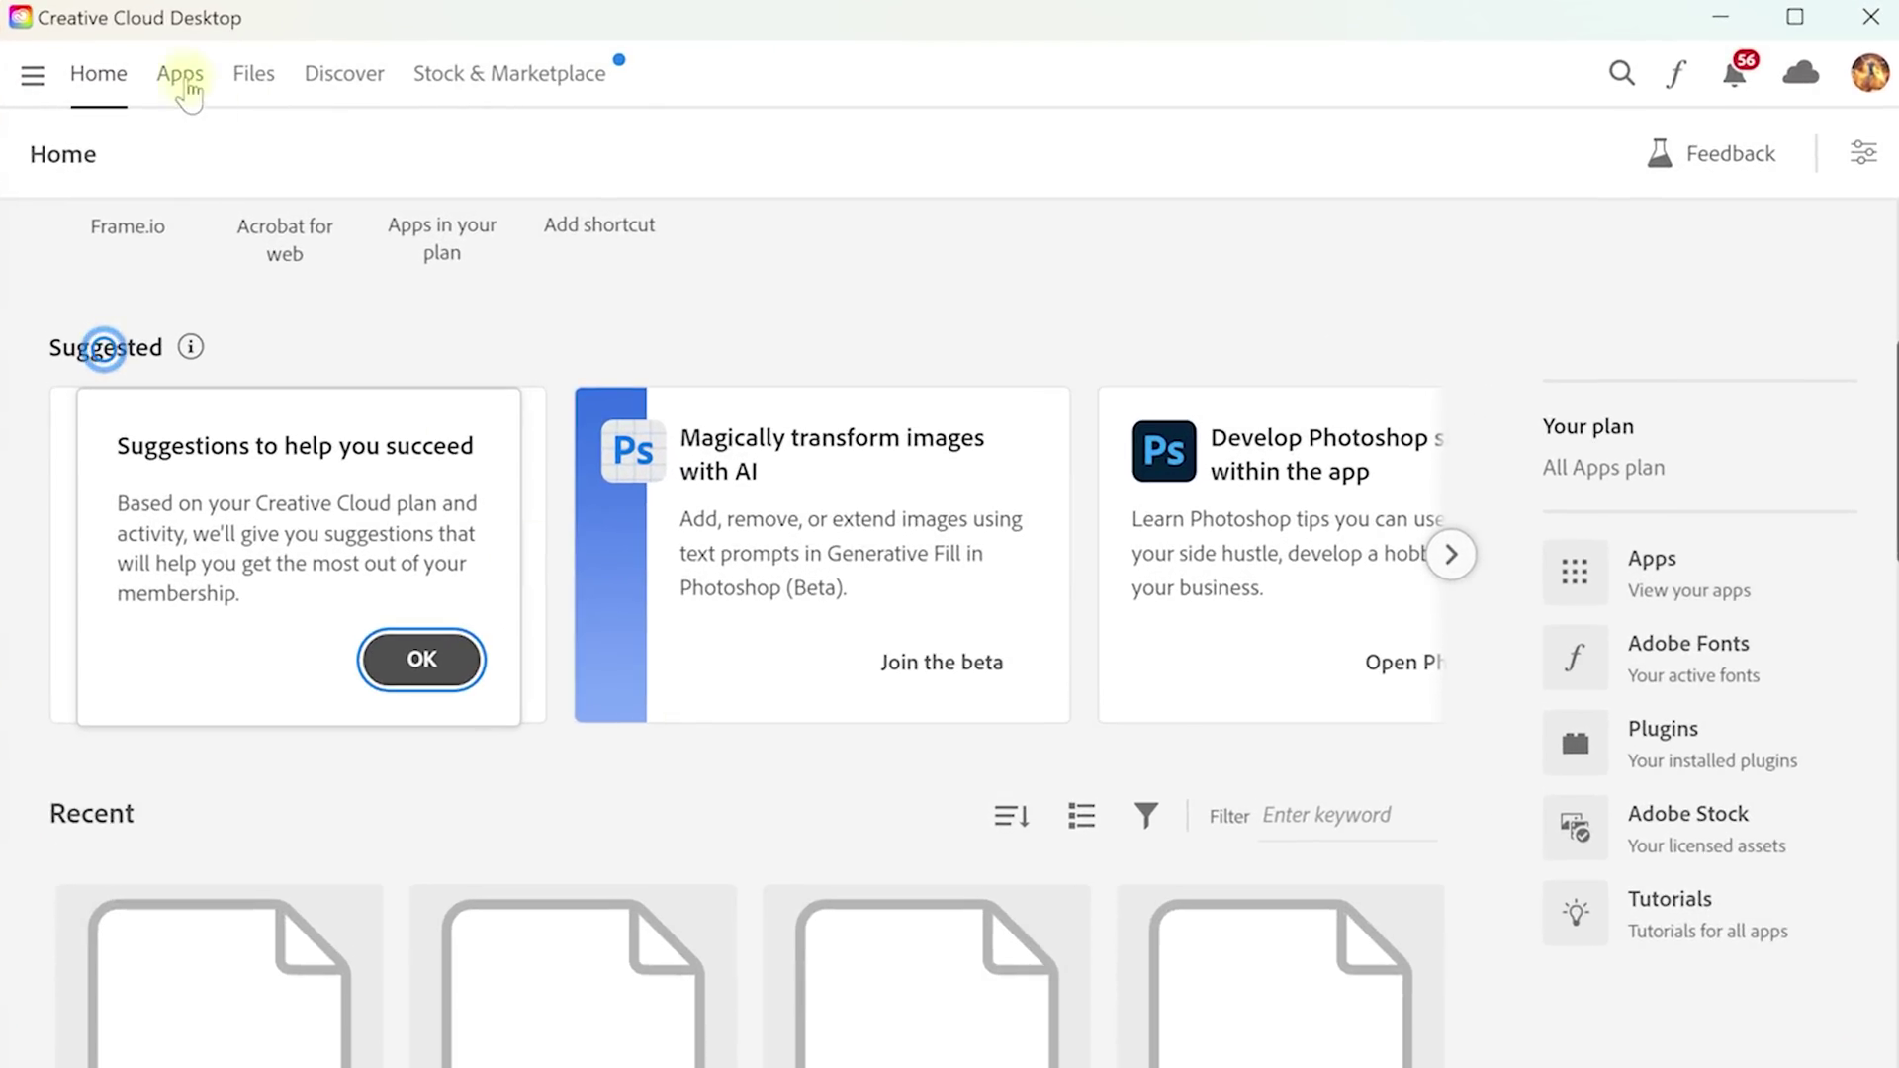
In Creative Cloud's Apps tab, filter to Beta apps and scroll to Installed beta apps.
left_click(178, 79)
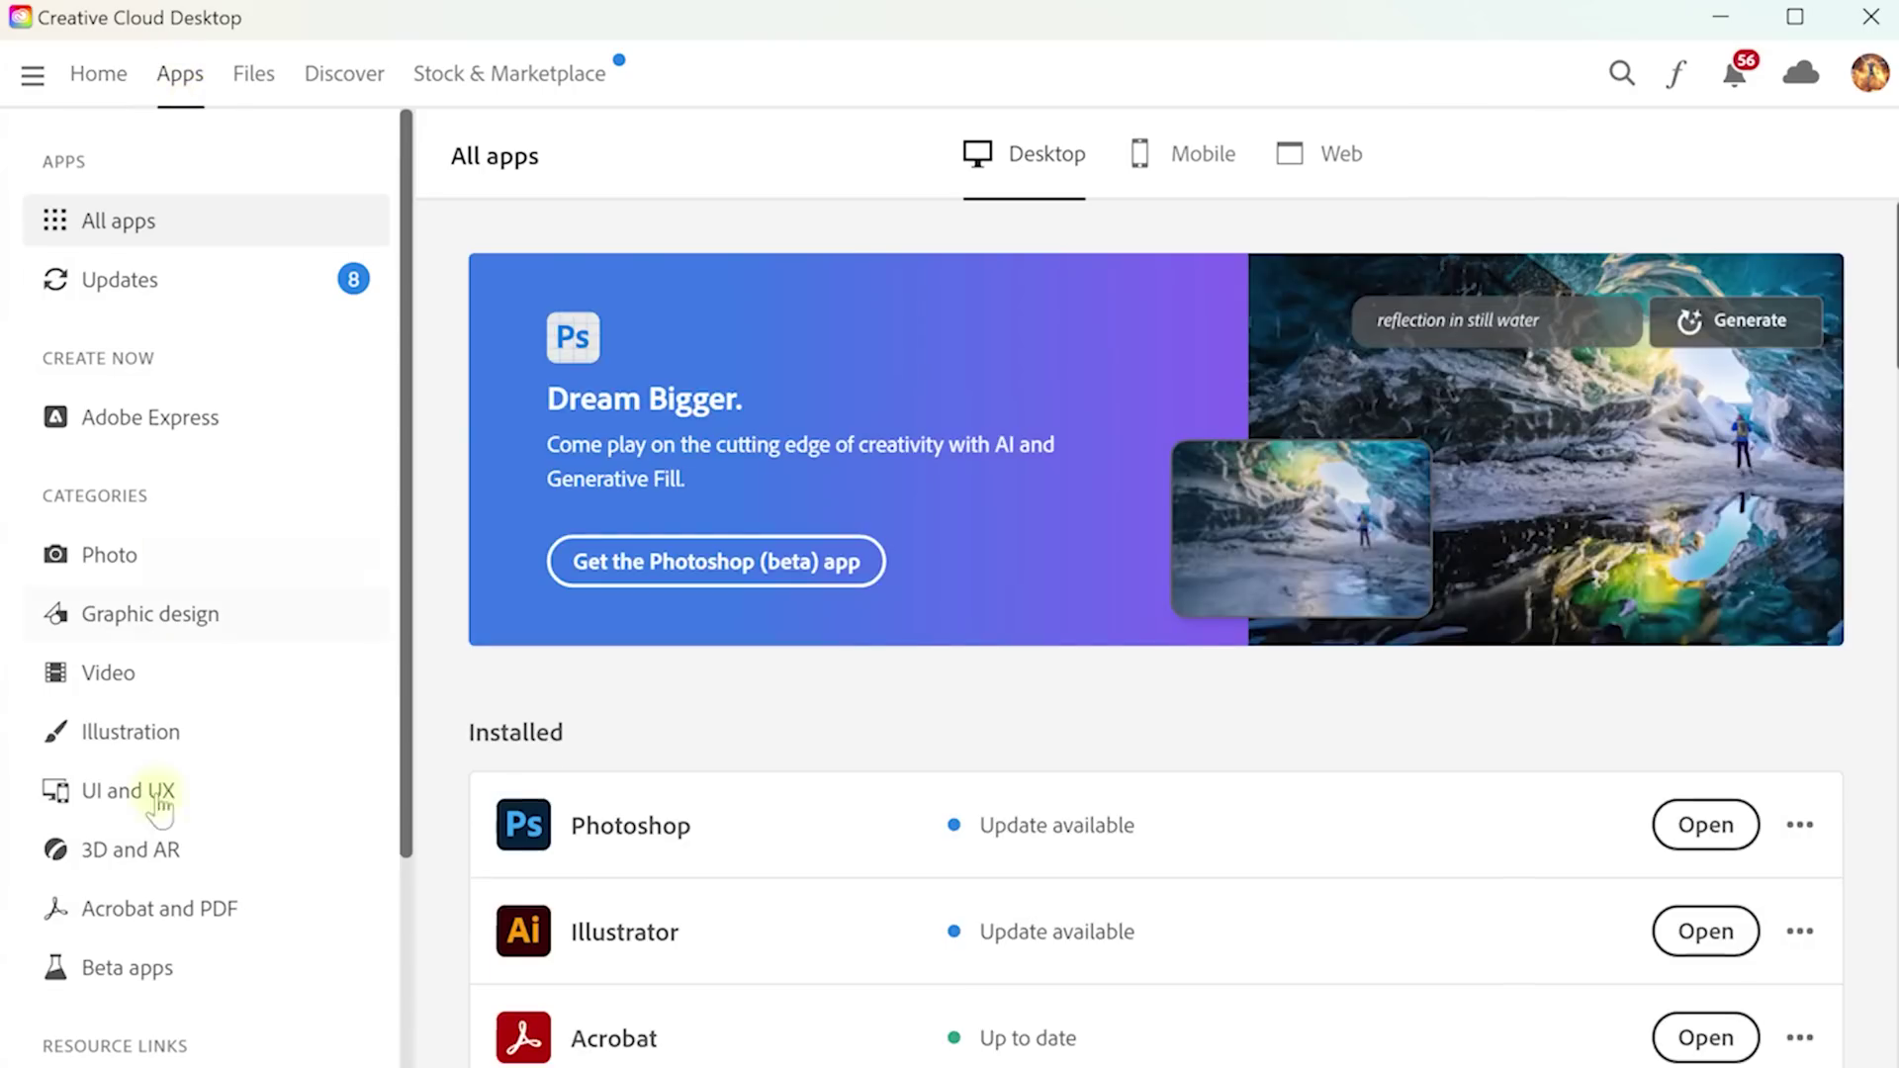
left_click(158, 970)
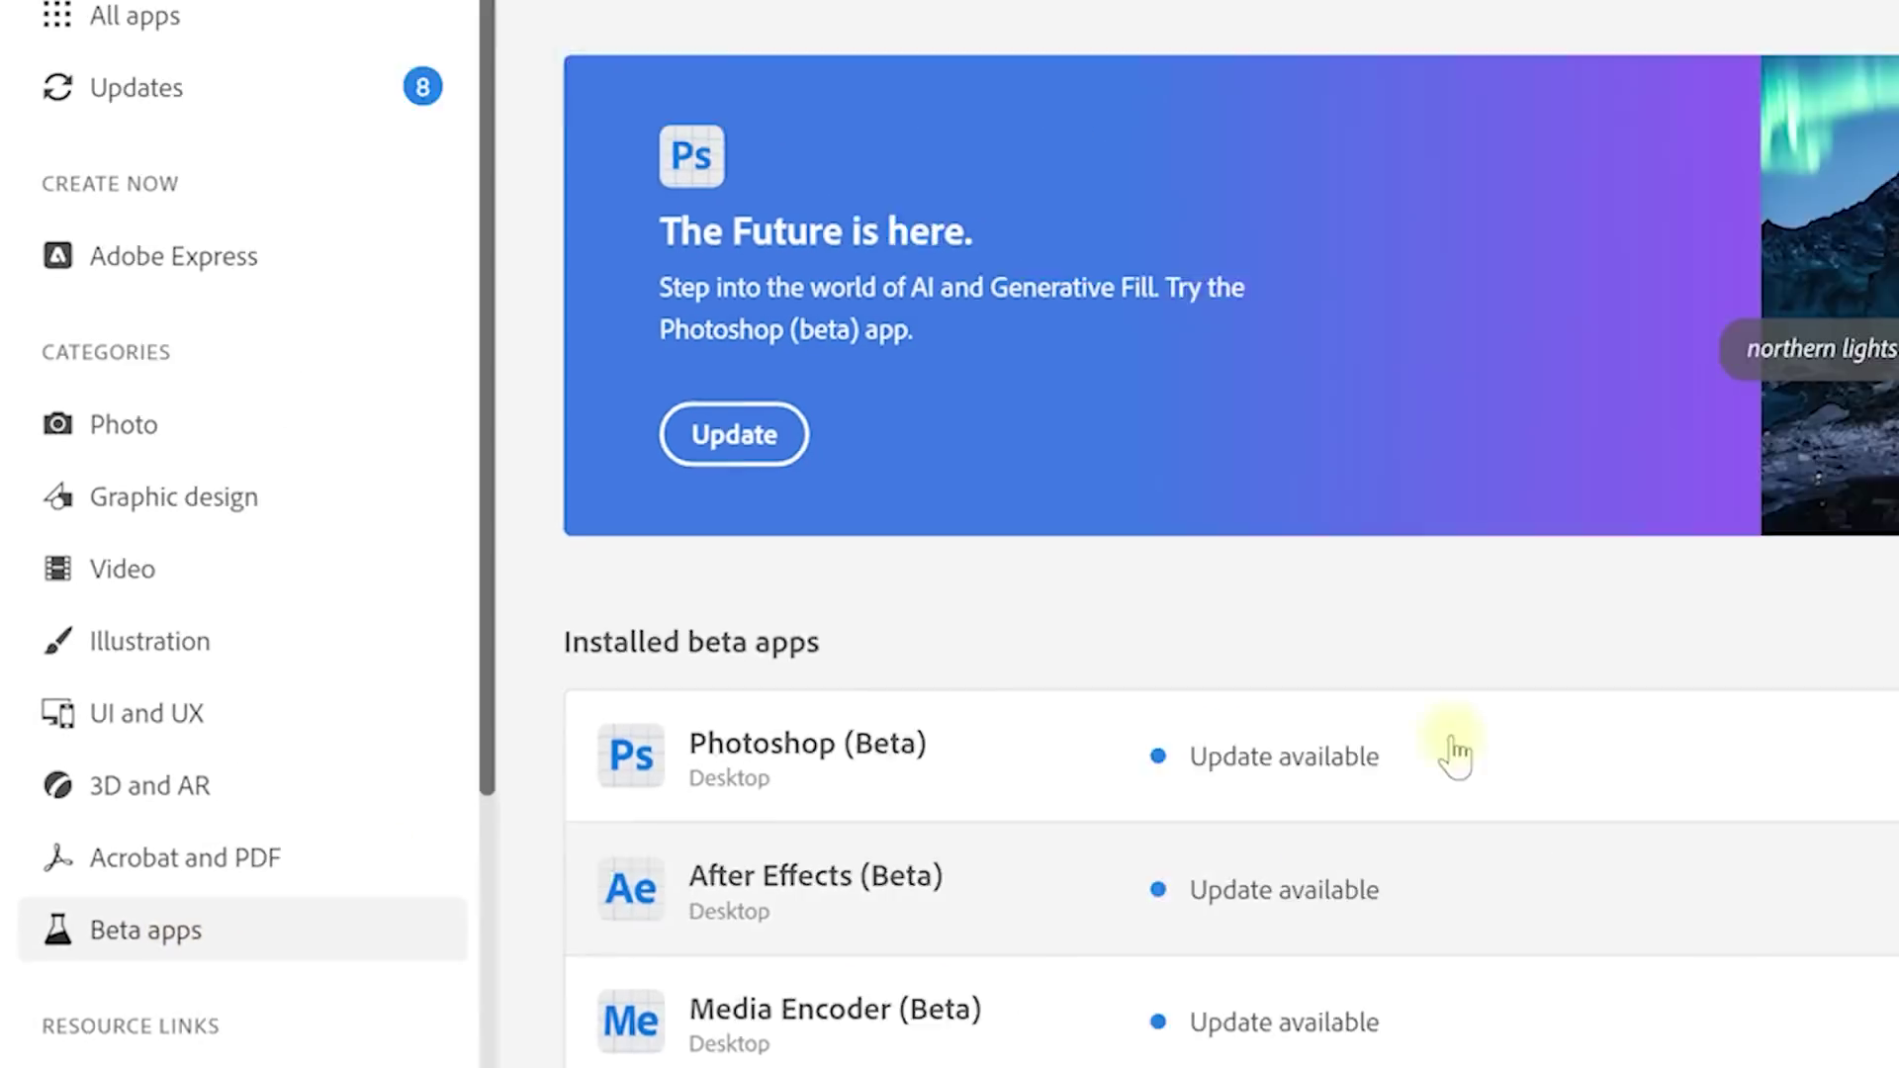
scroll(1719, 674, "down", 3)
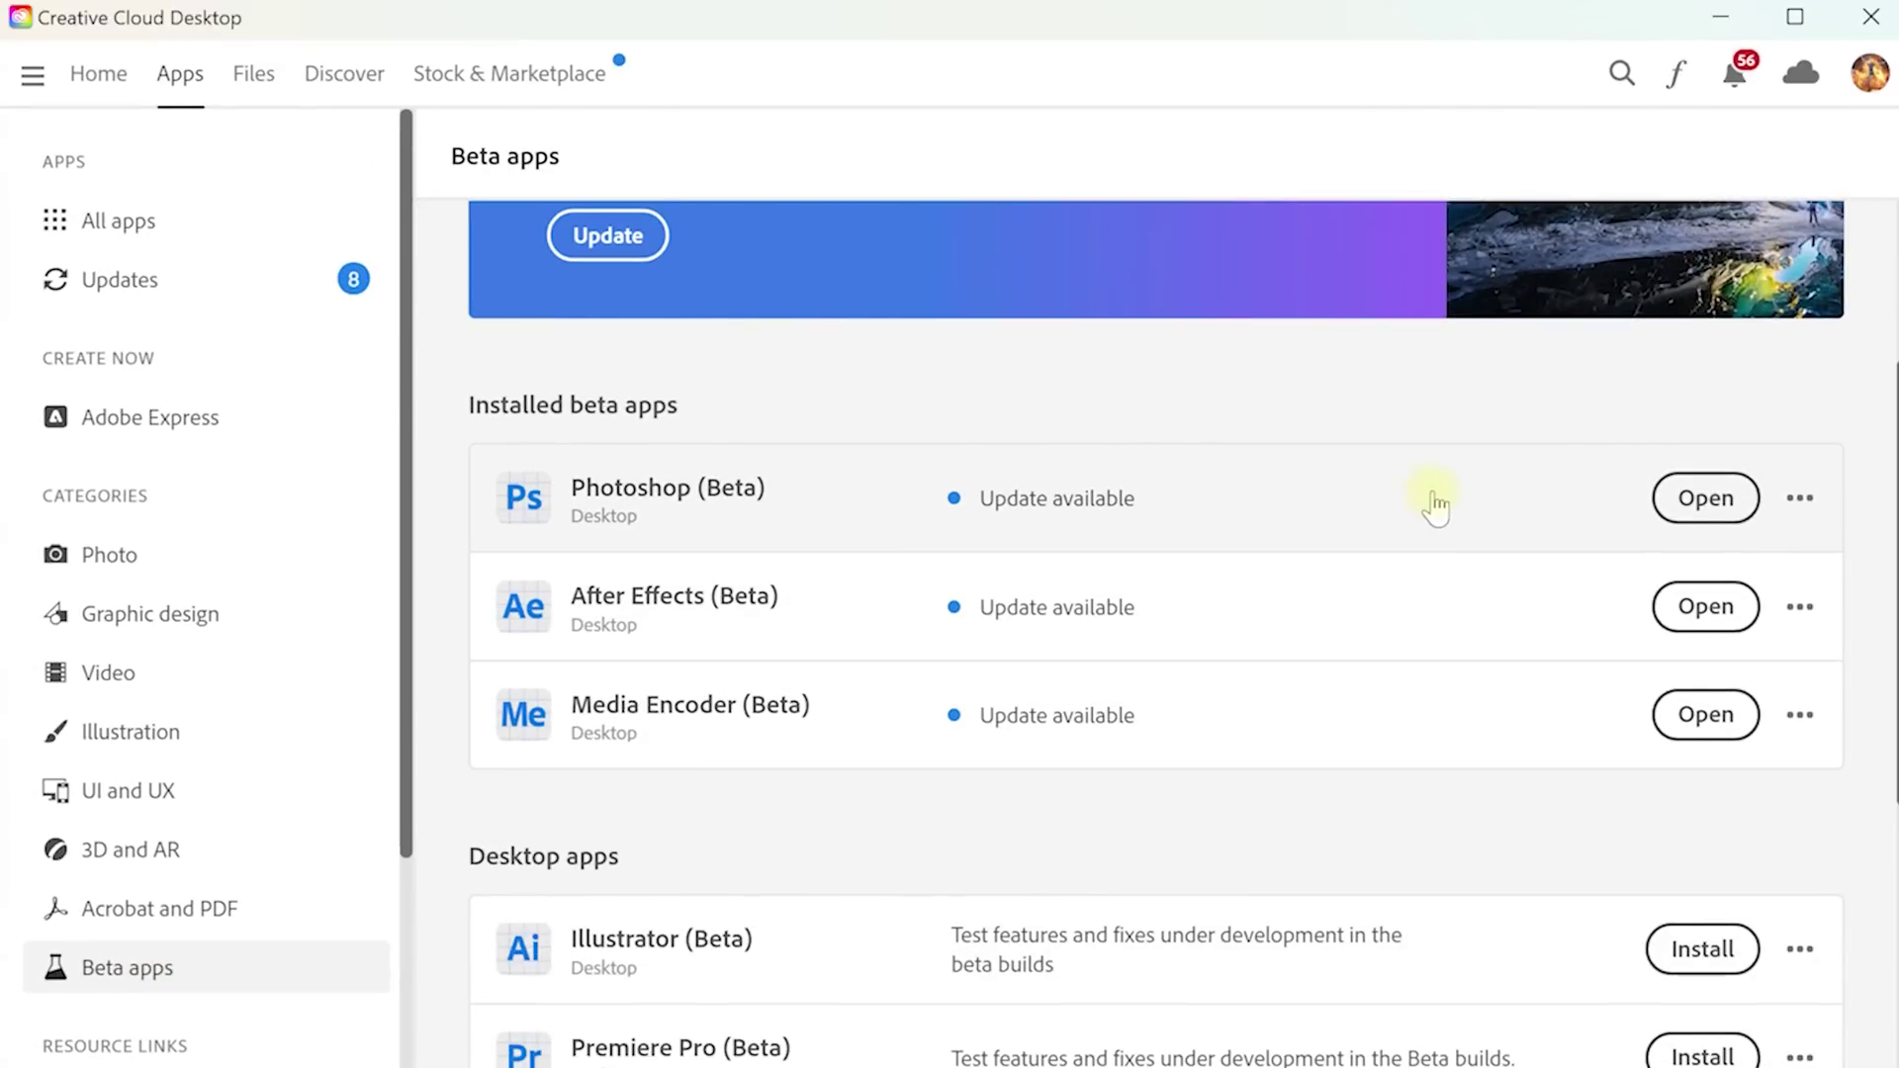
scroll(1434, 506, "down", 2)
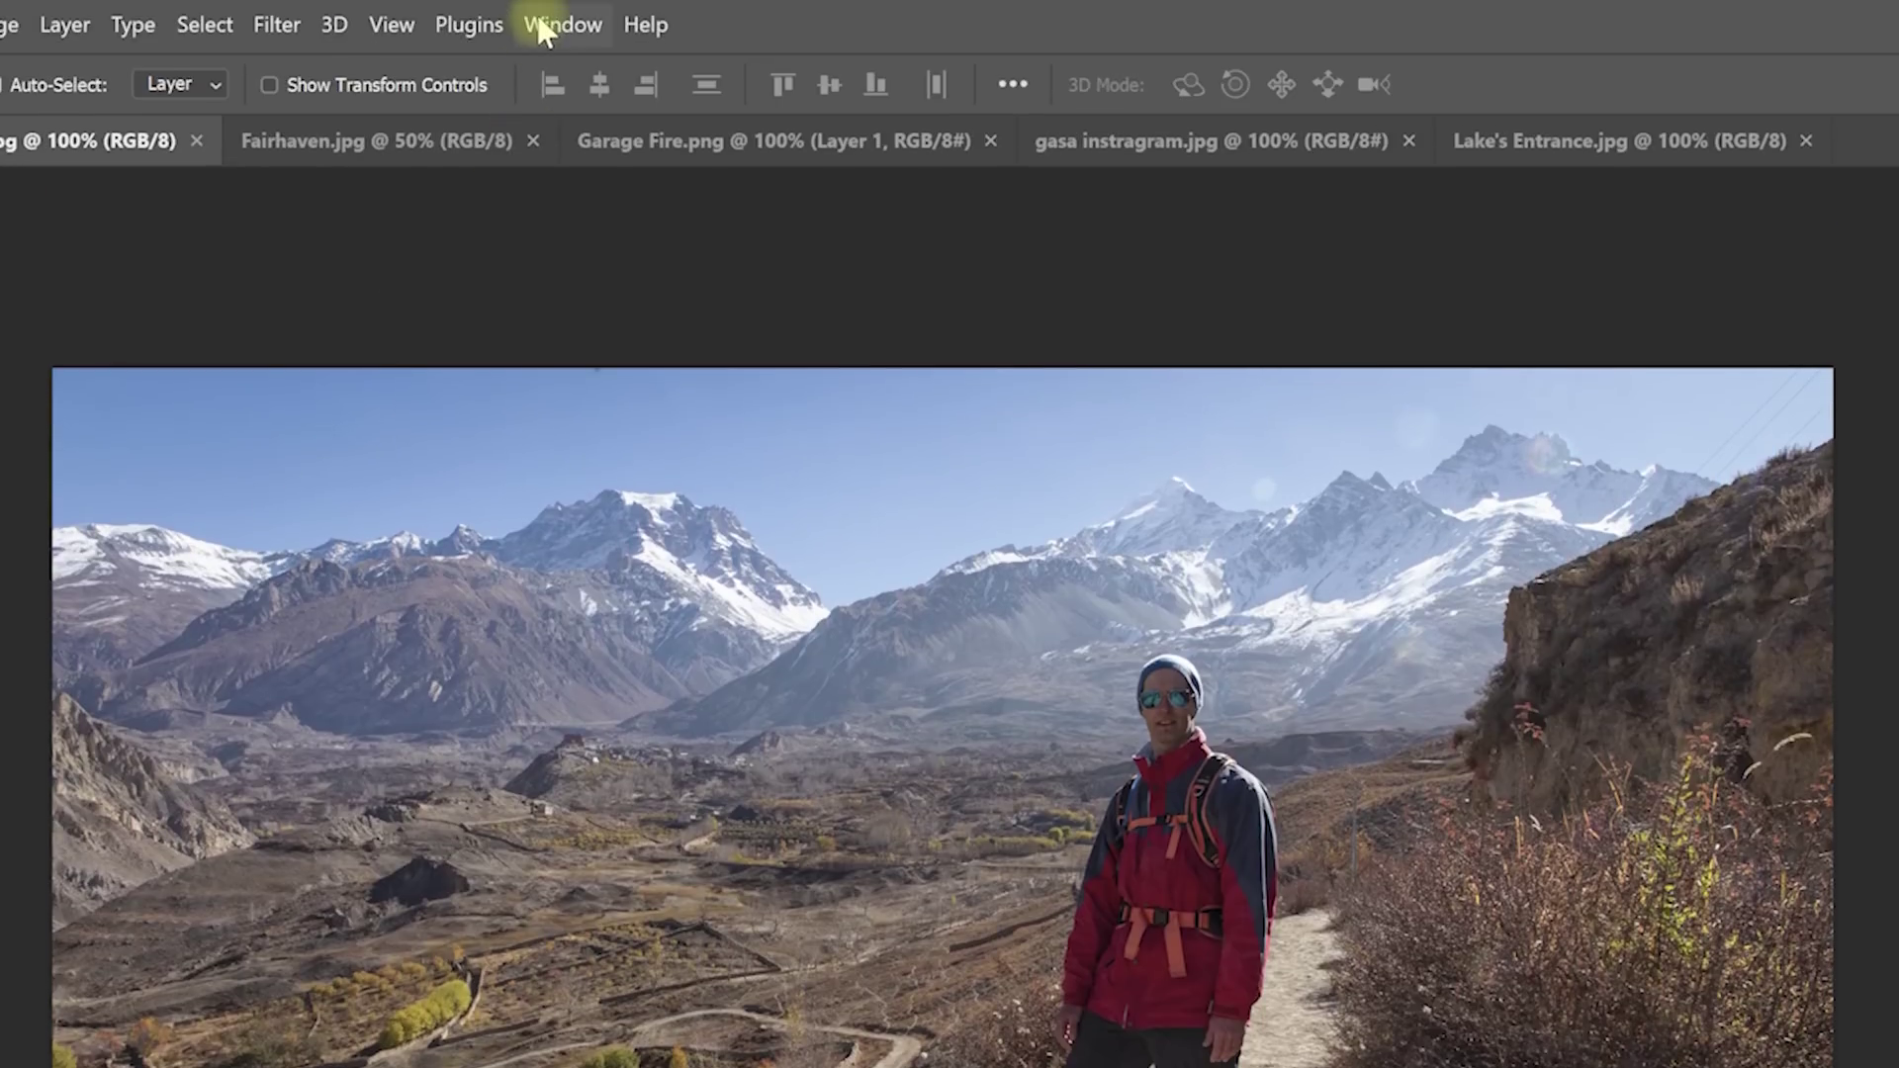
Enable the Contextual Task Bar and select the hiker with Select subject.
left_click(543, 24)
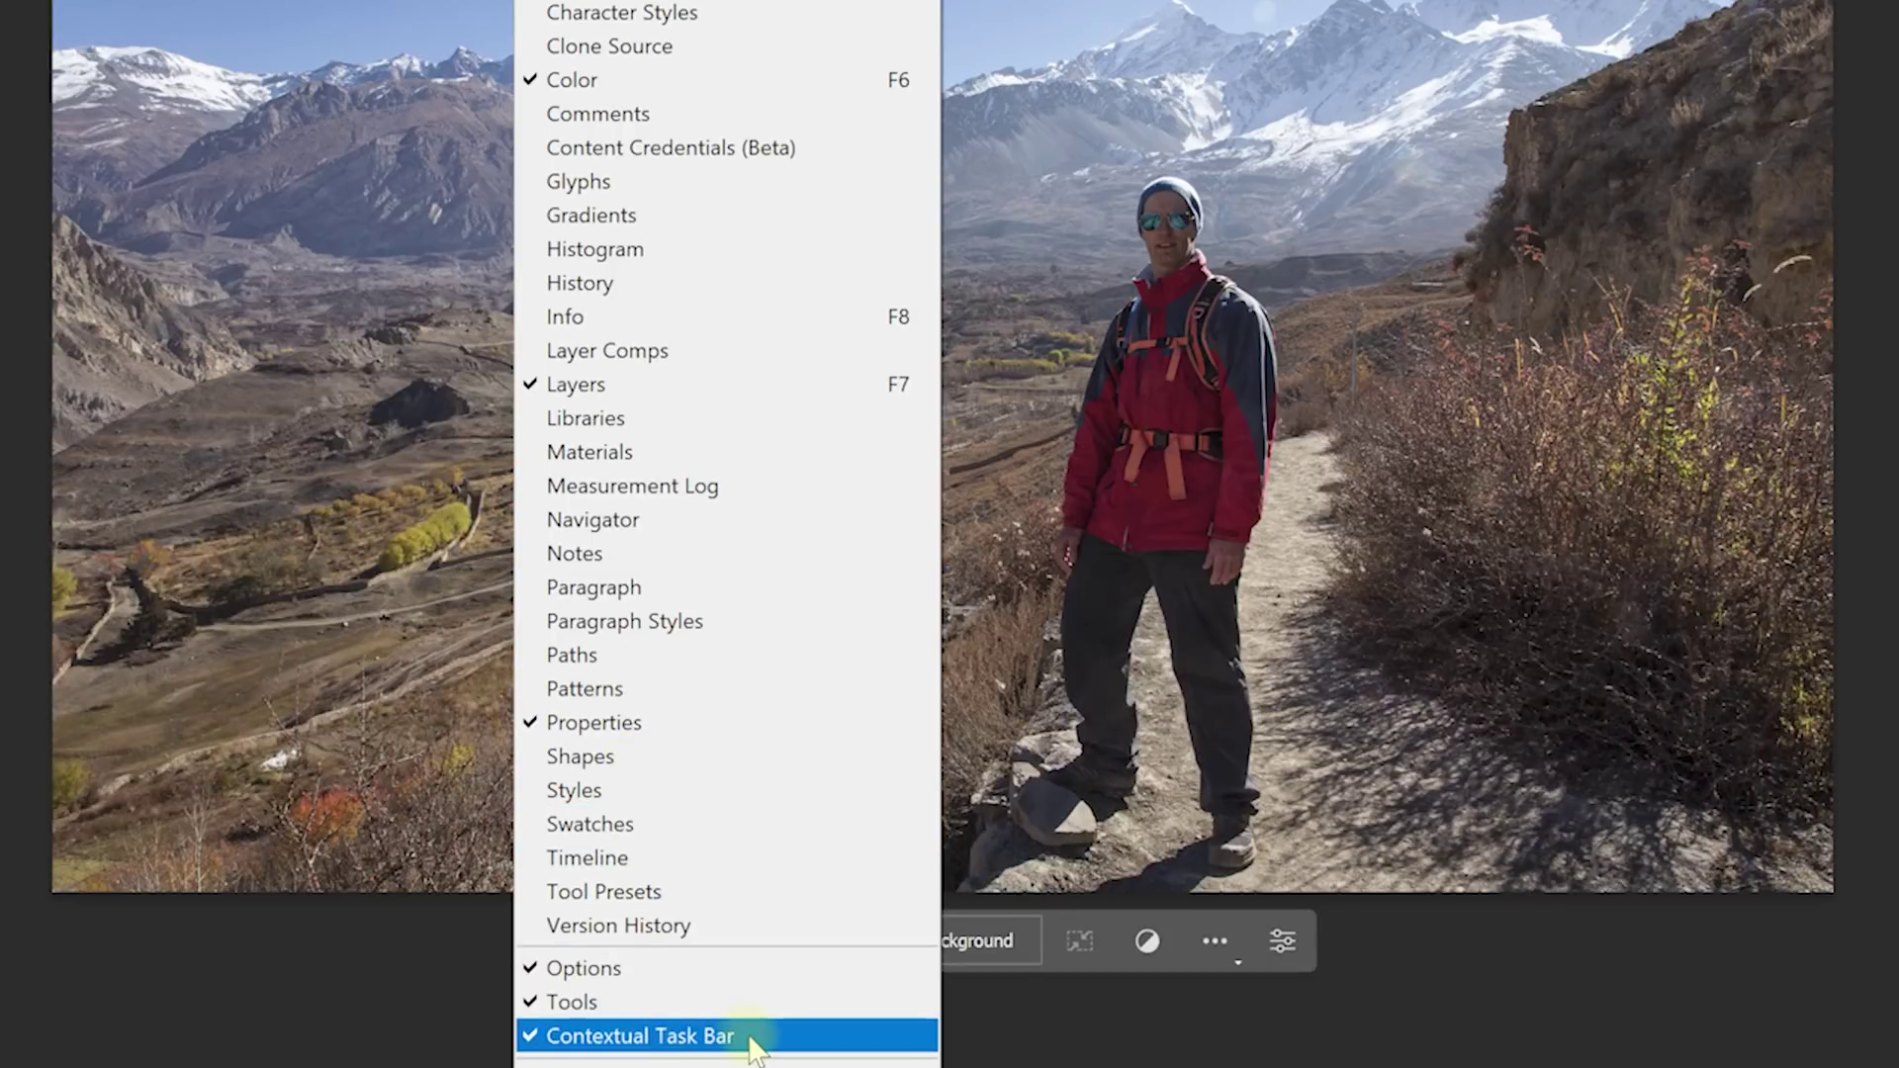
left_click(1102, 1030)
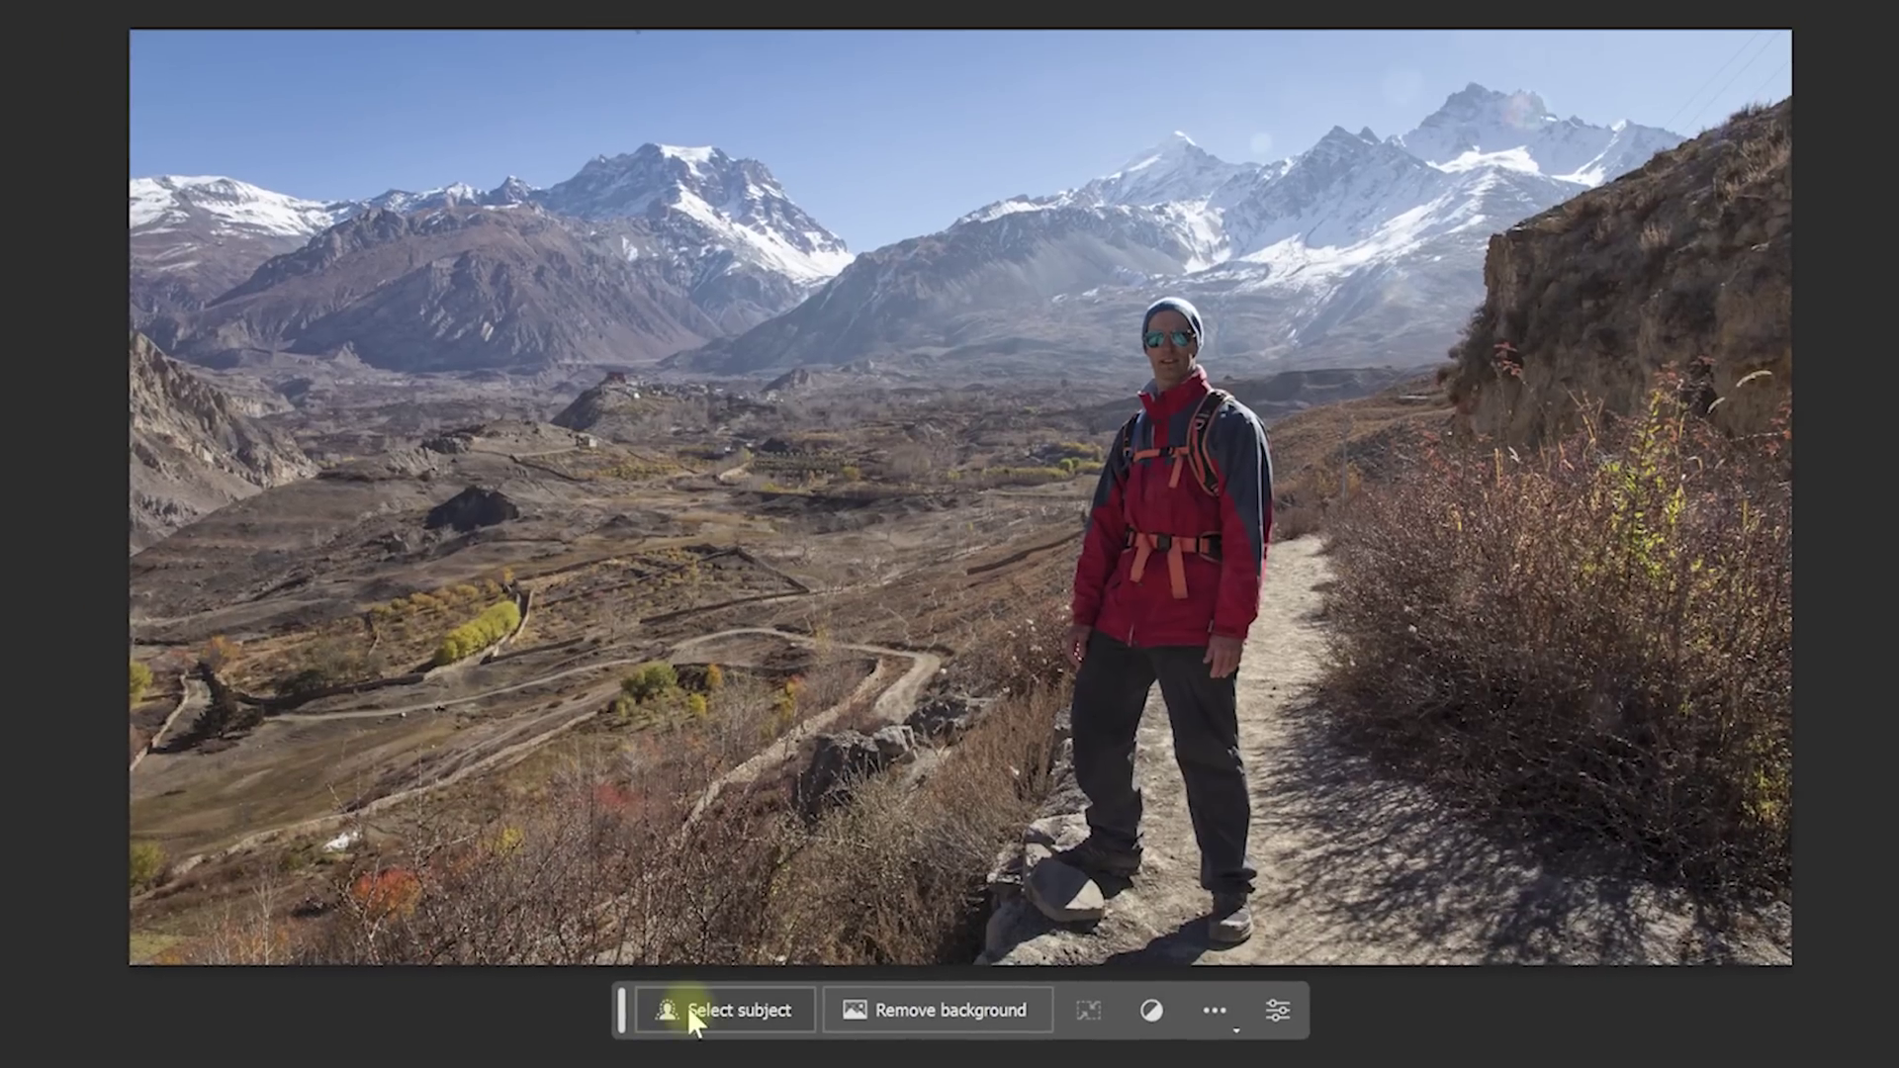
left_click(712, 1009)
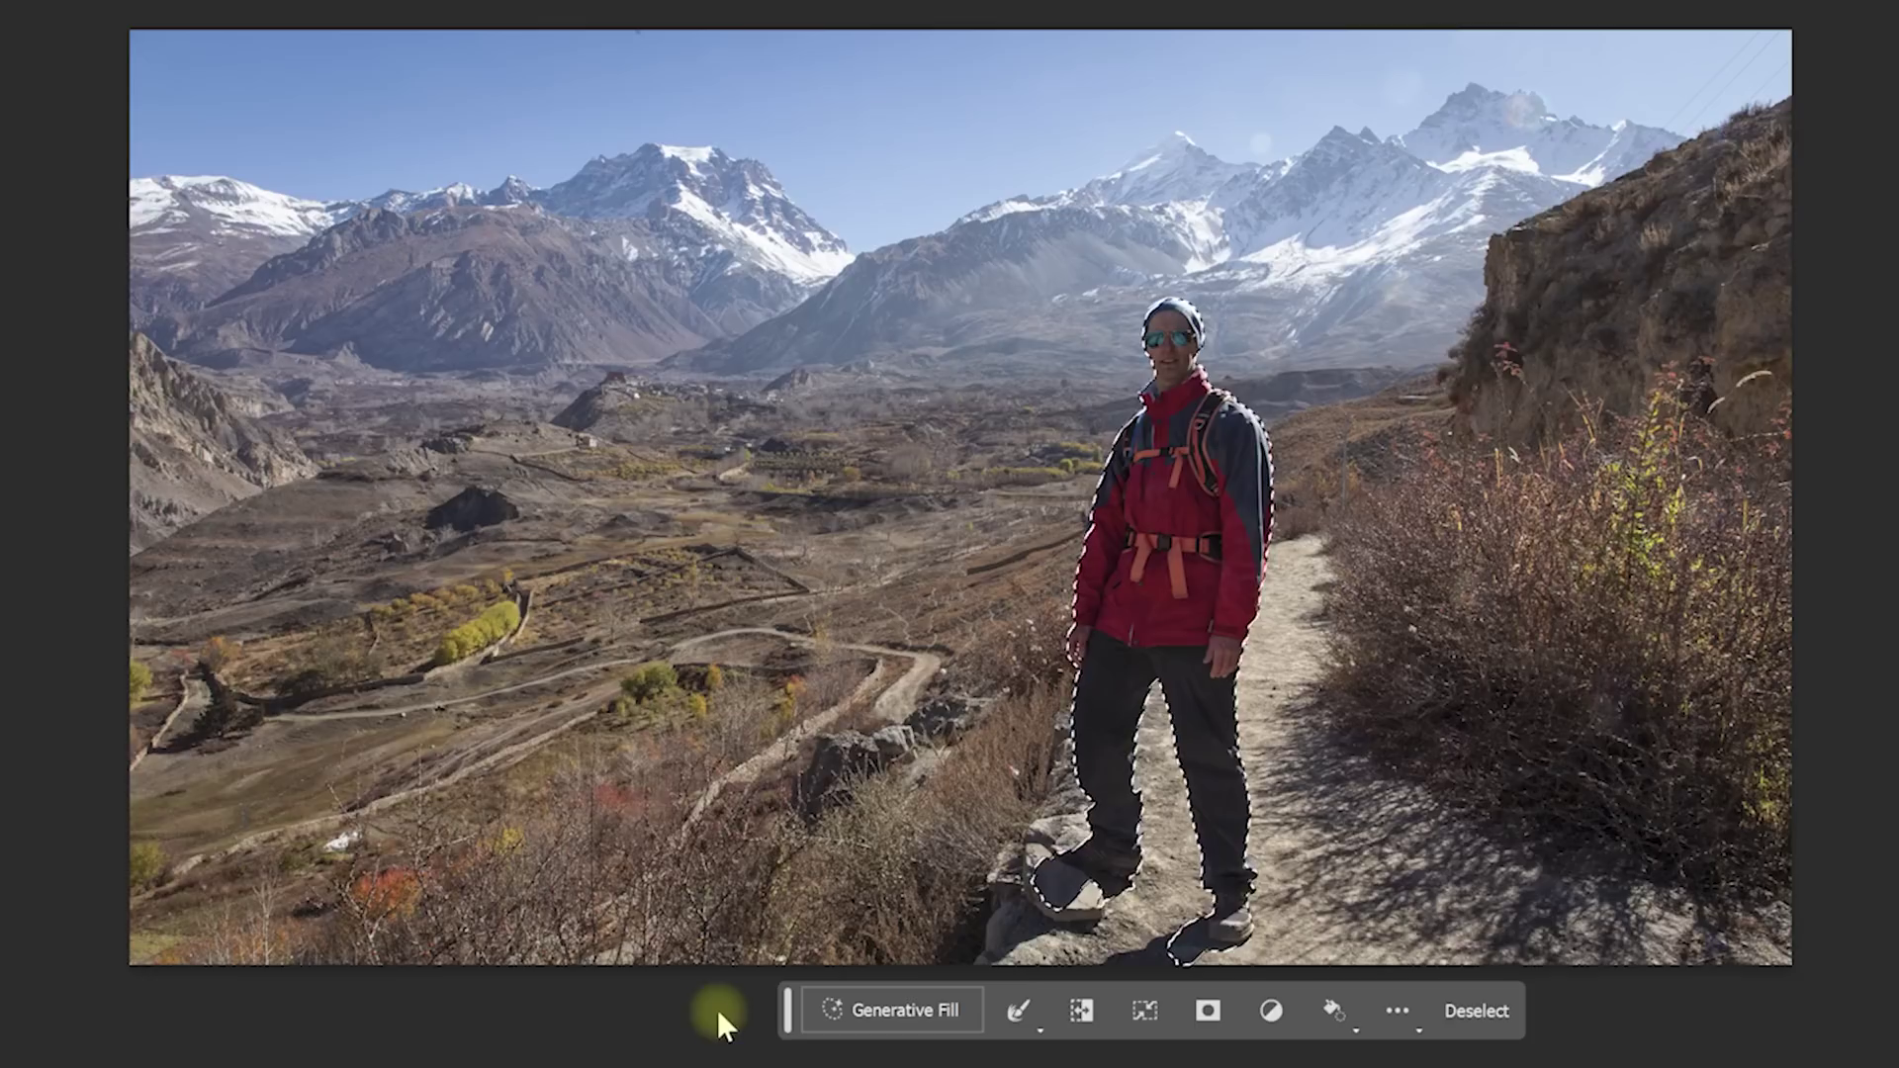
key("ctrl+d")
left_click(920, 1009)
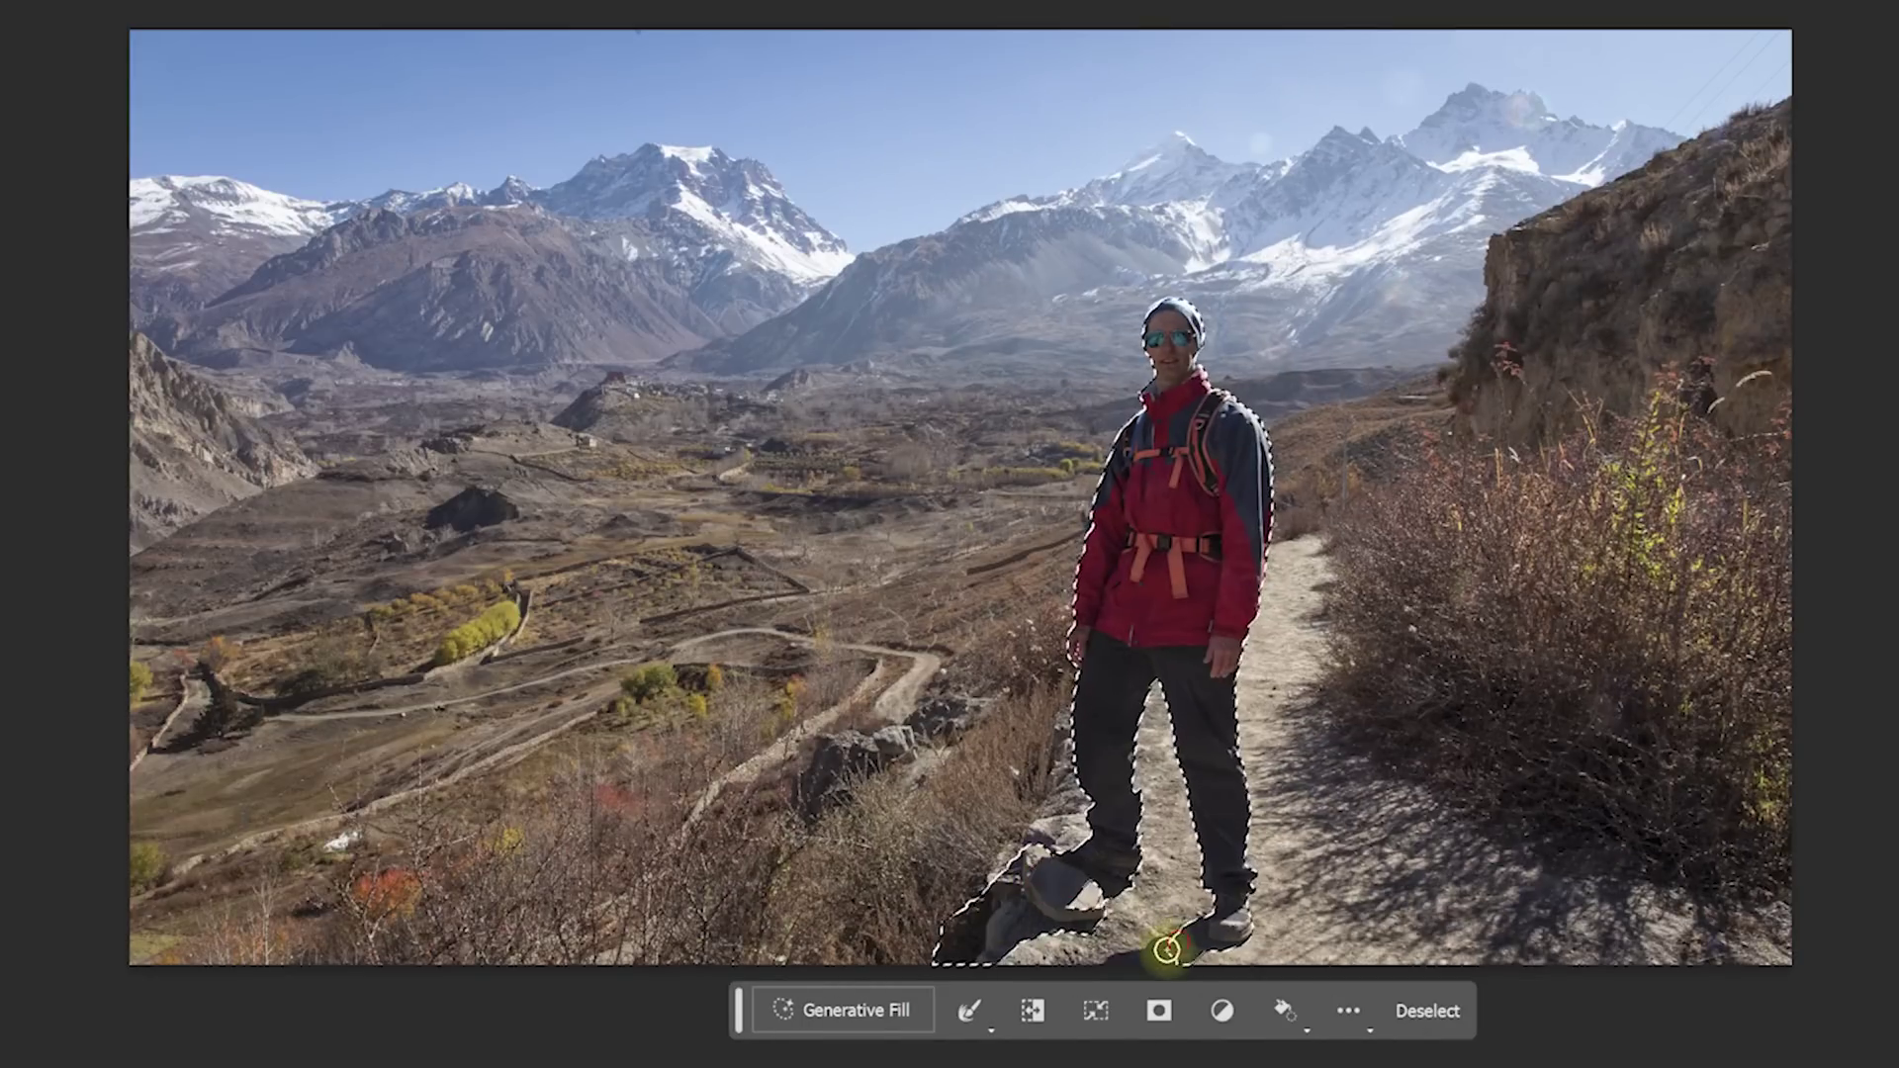
Expand the hiker selection by 40 pixels.
left_click(992, 1034)
left_click(1034, 1064)
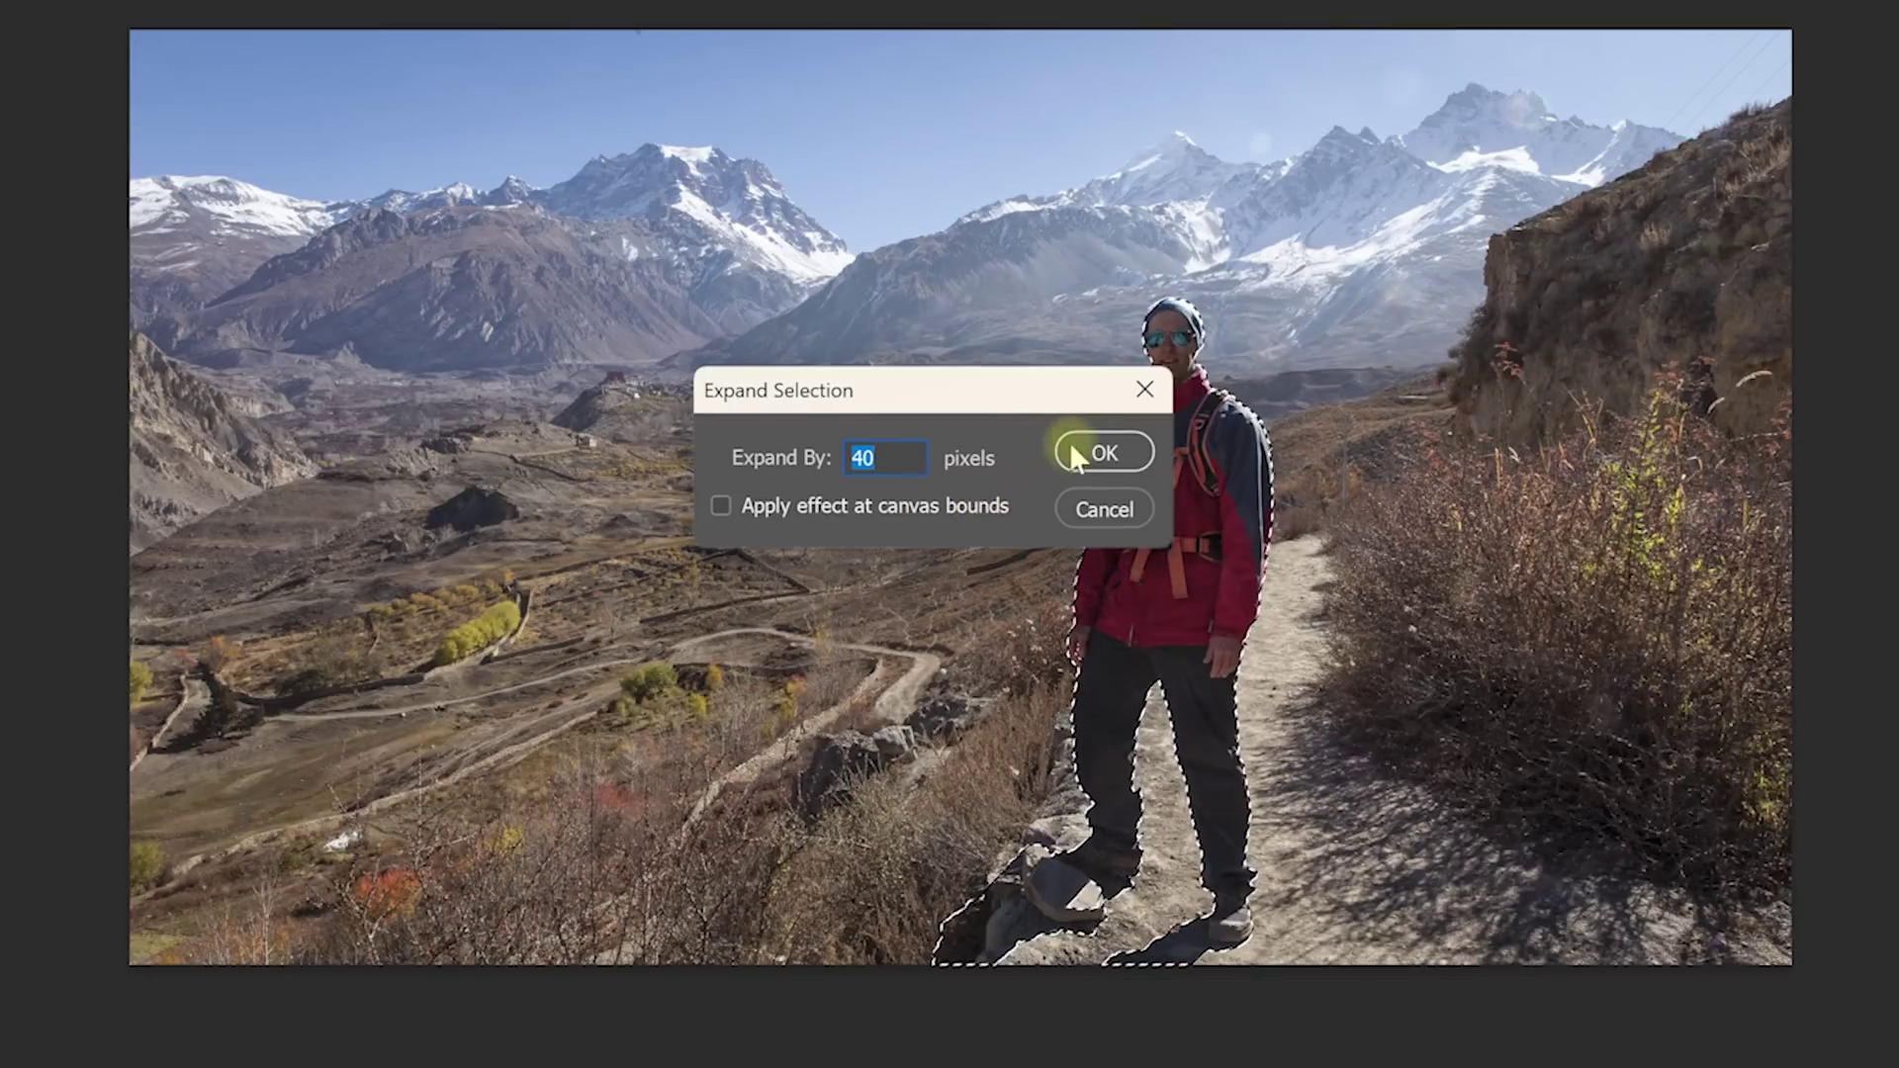
left_click(1091, 450)
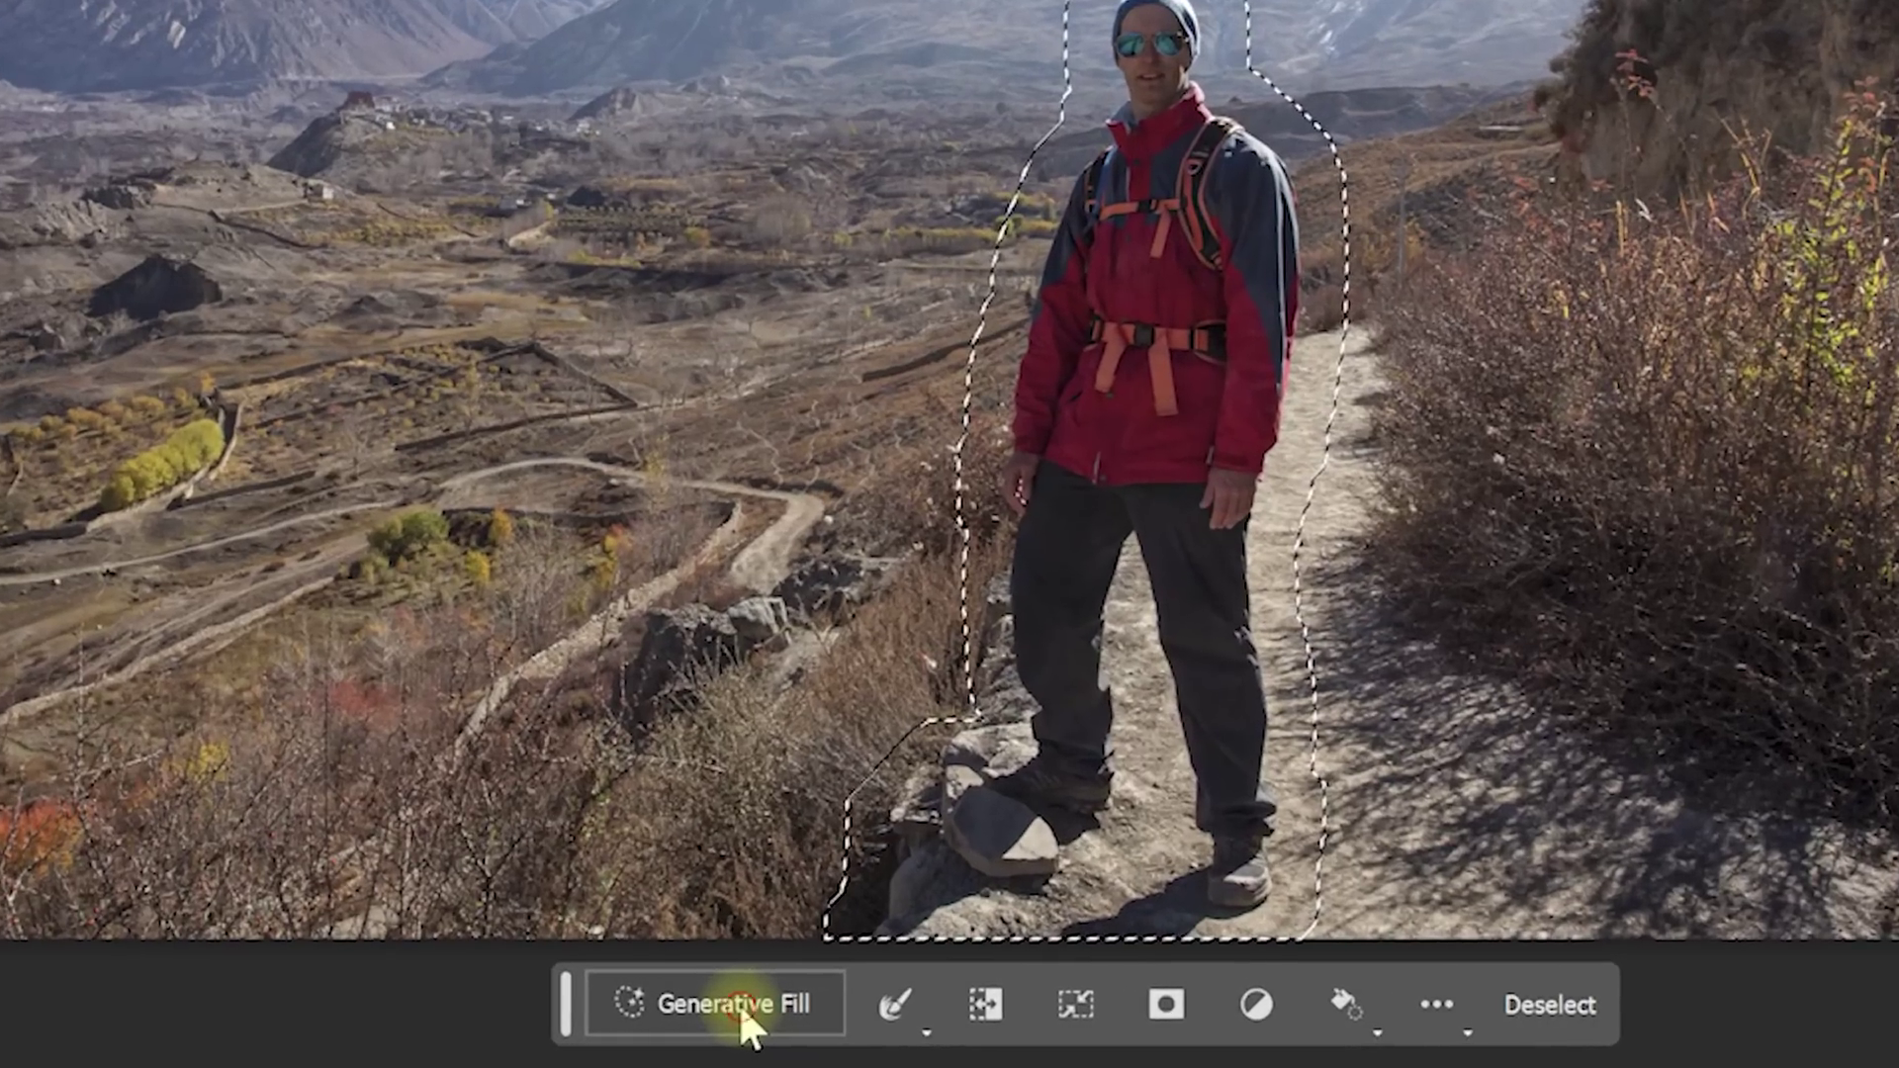
Generative Fill the hiker area with 'beautiful hiking trail,annapurna,trek,scenic,mountains' and browse the variations.
left_click(889, 1010)
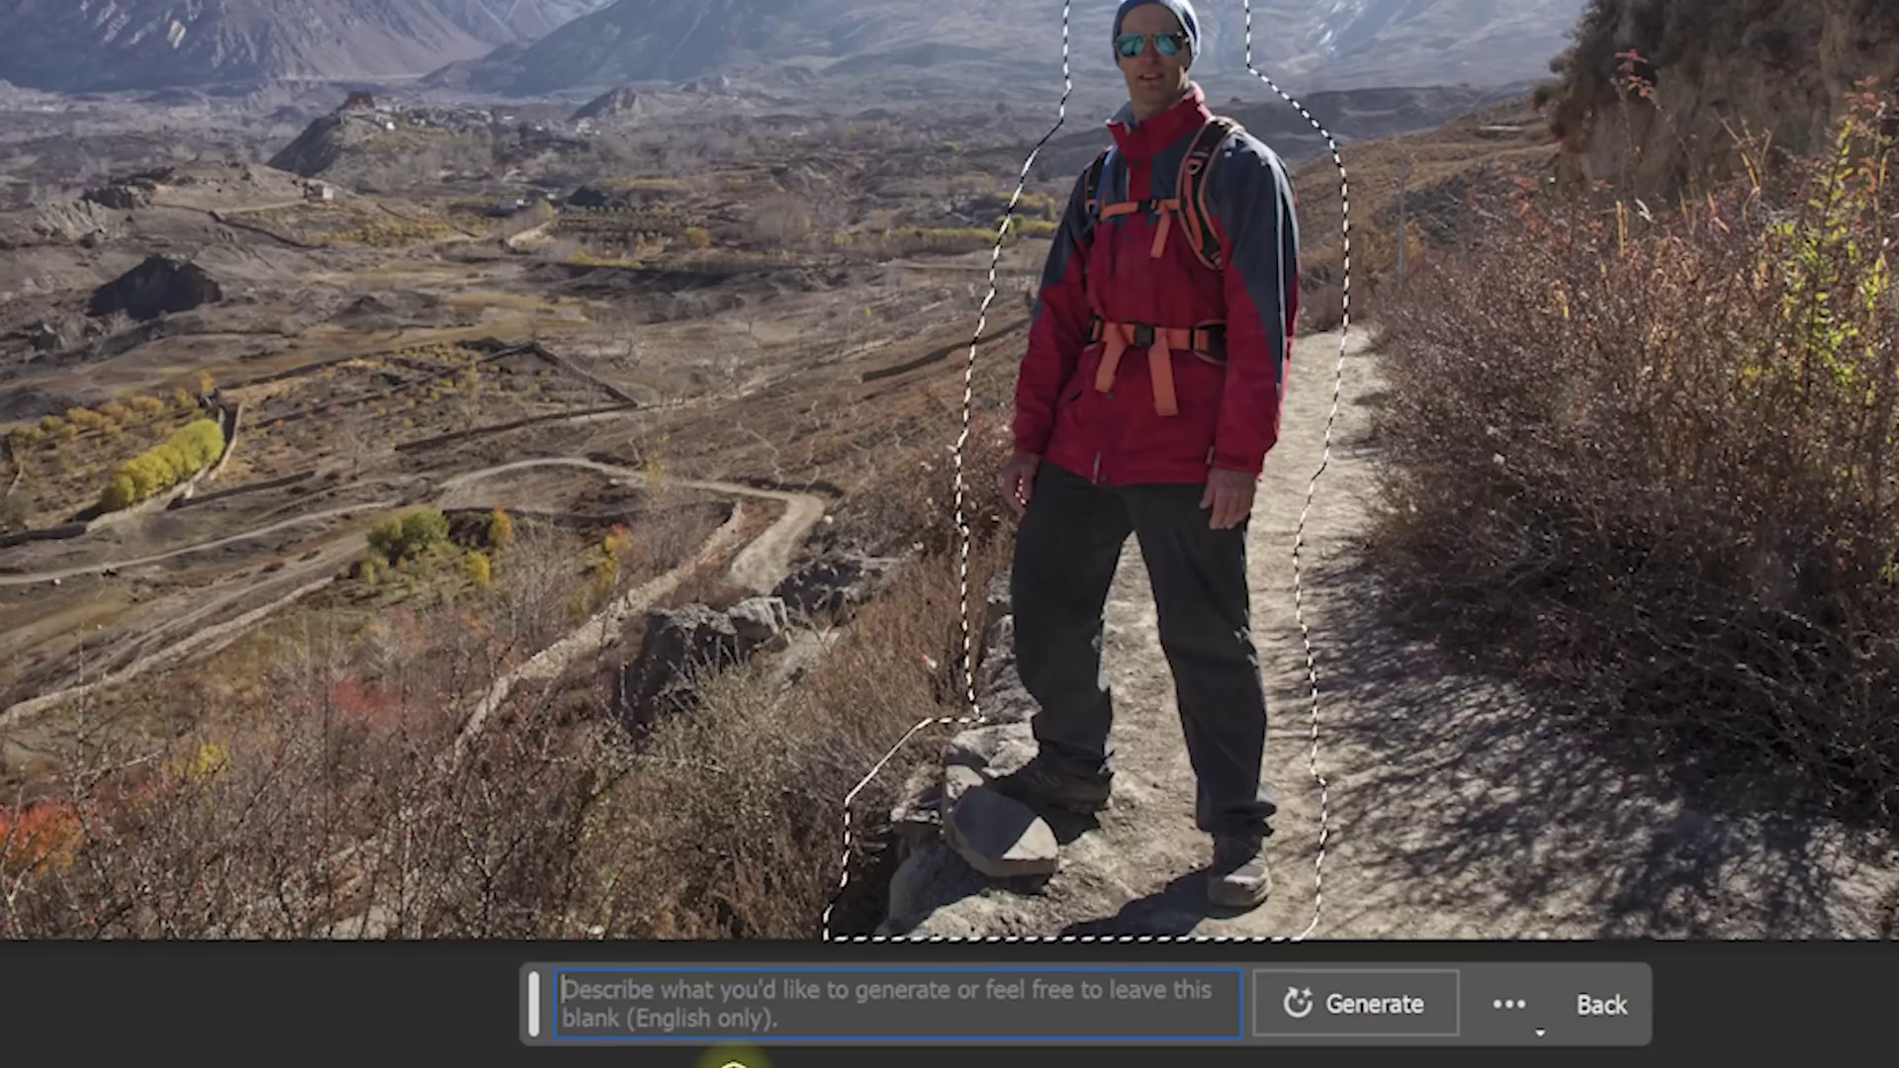
type("beautifu")
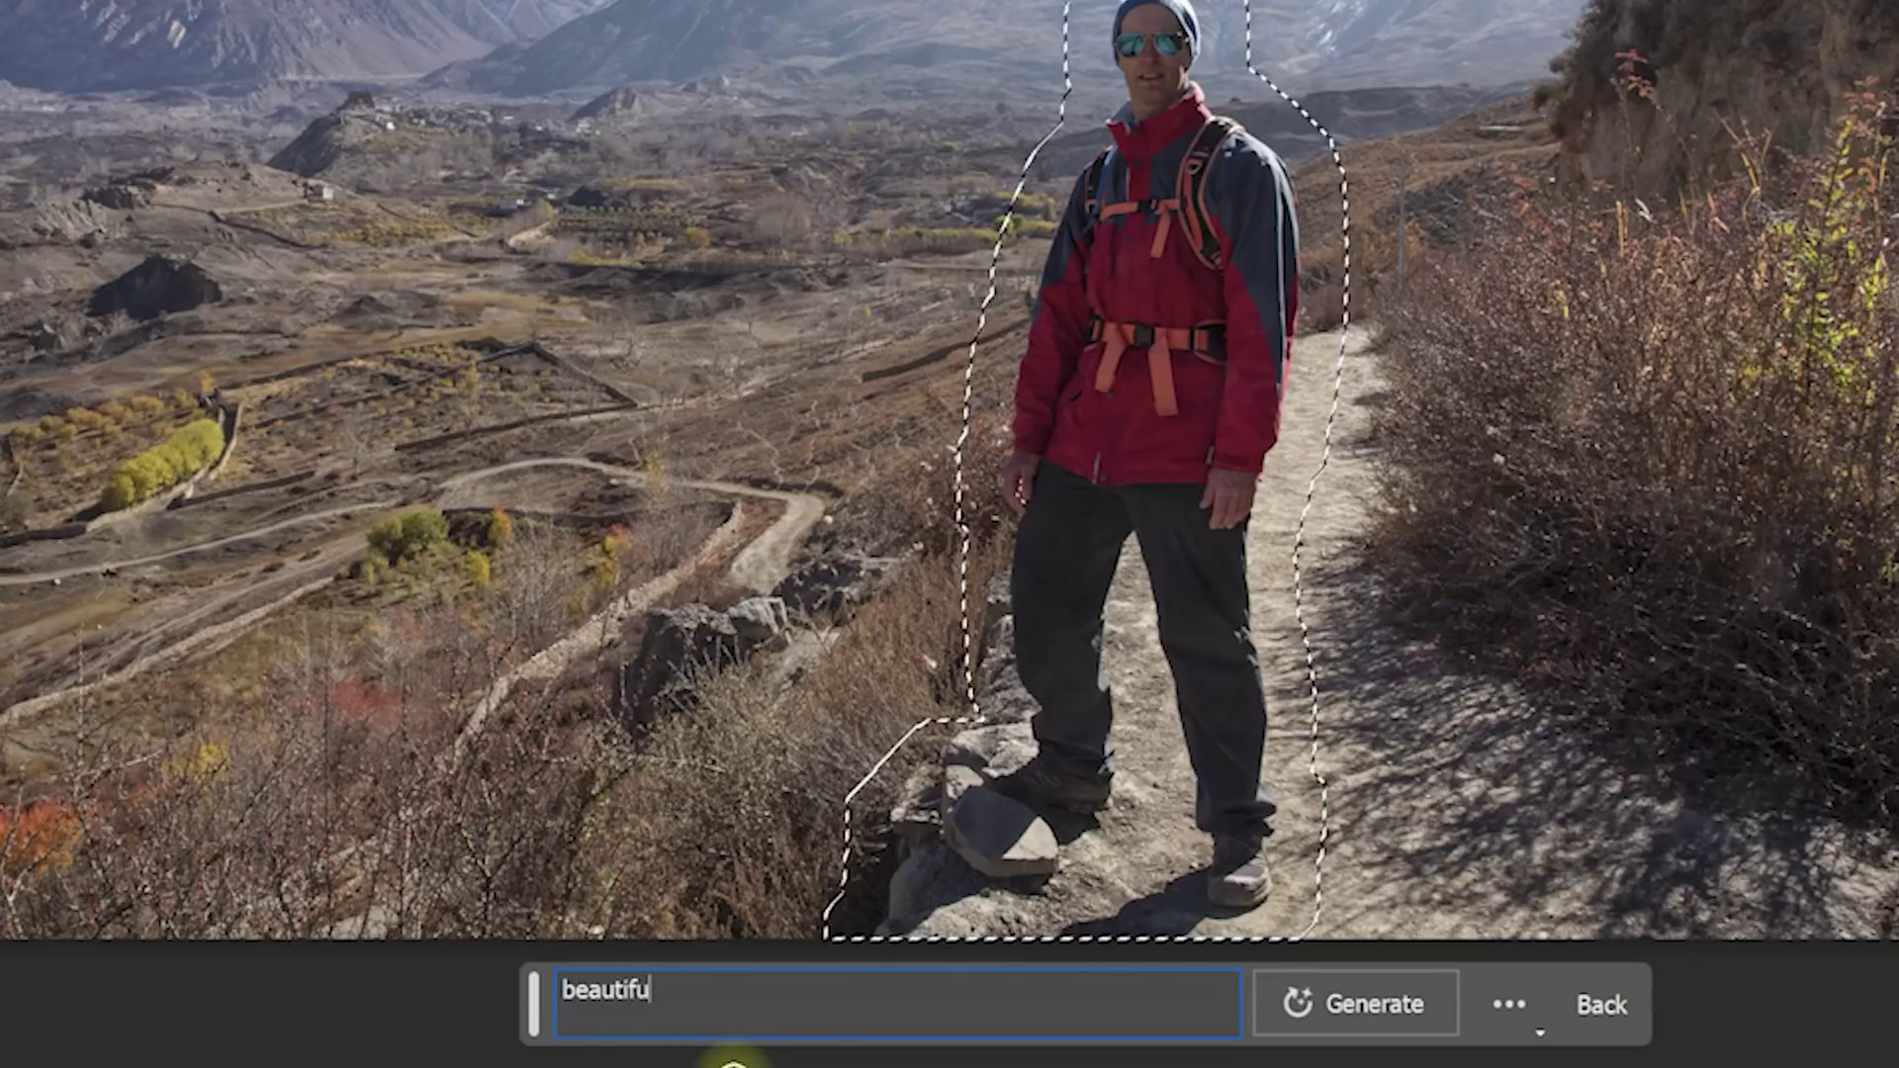
type("l hiking trail")
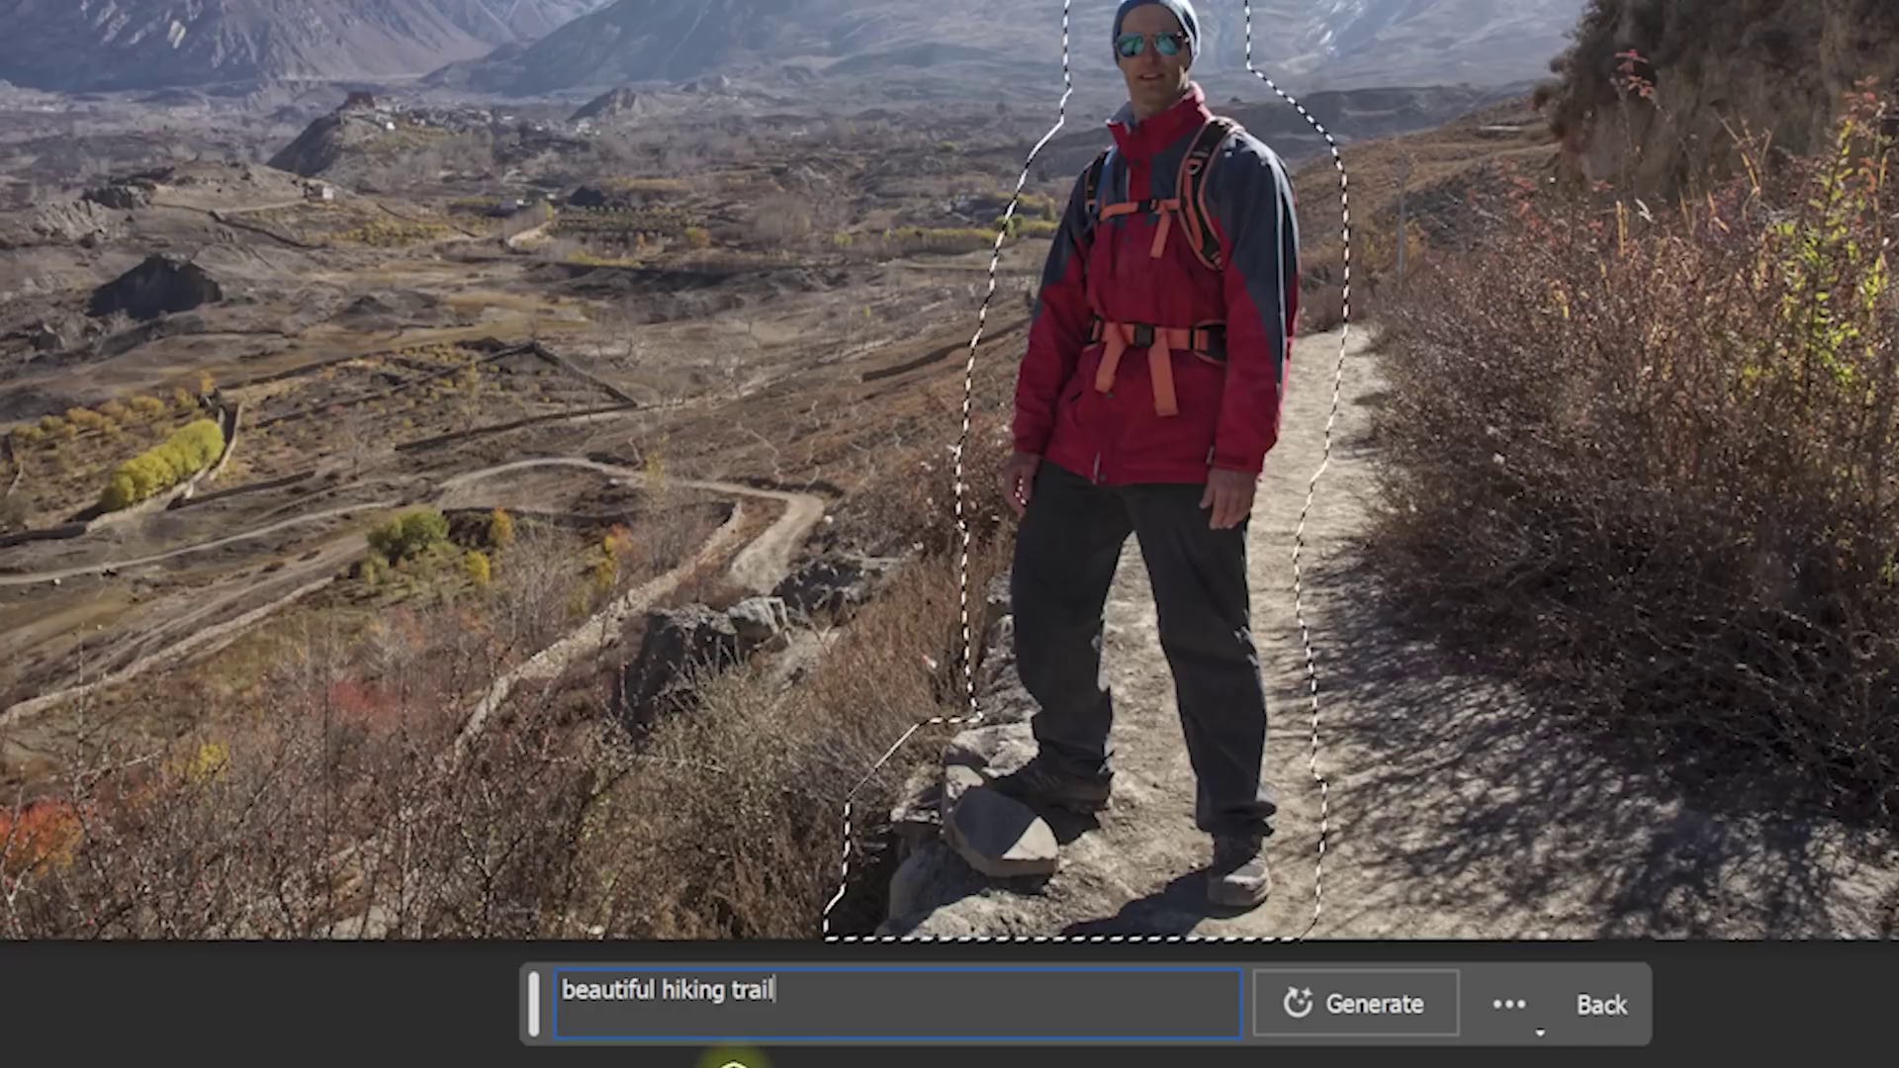
type(",annapurna,trek,sceni")
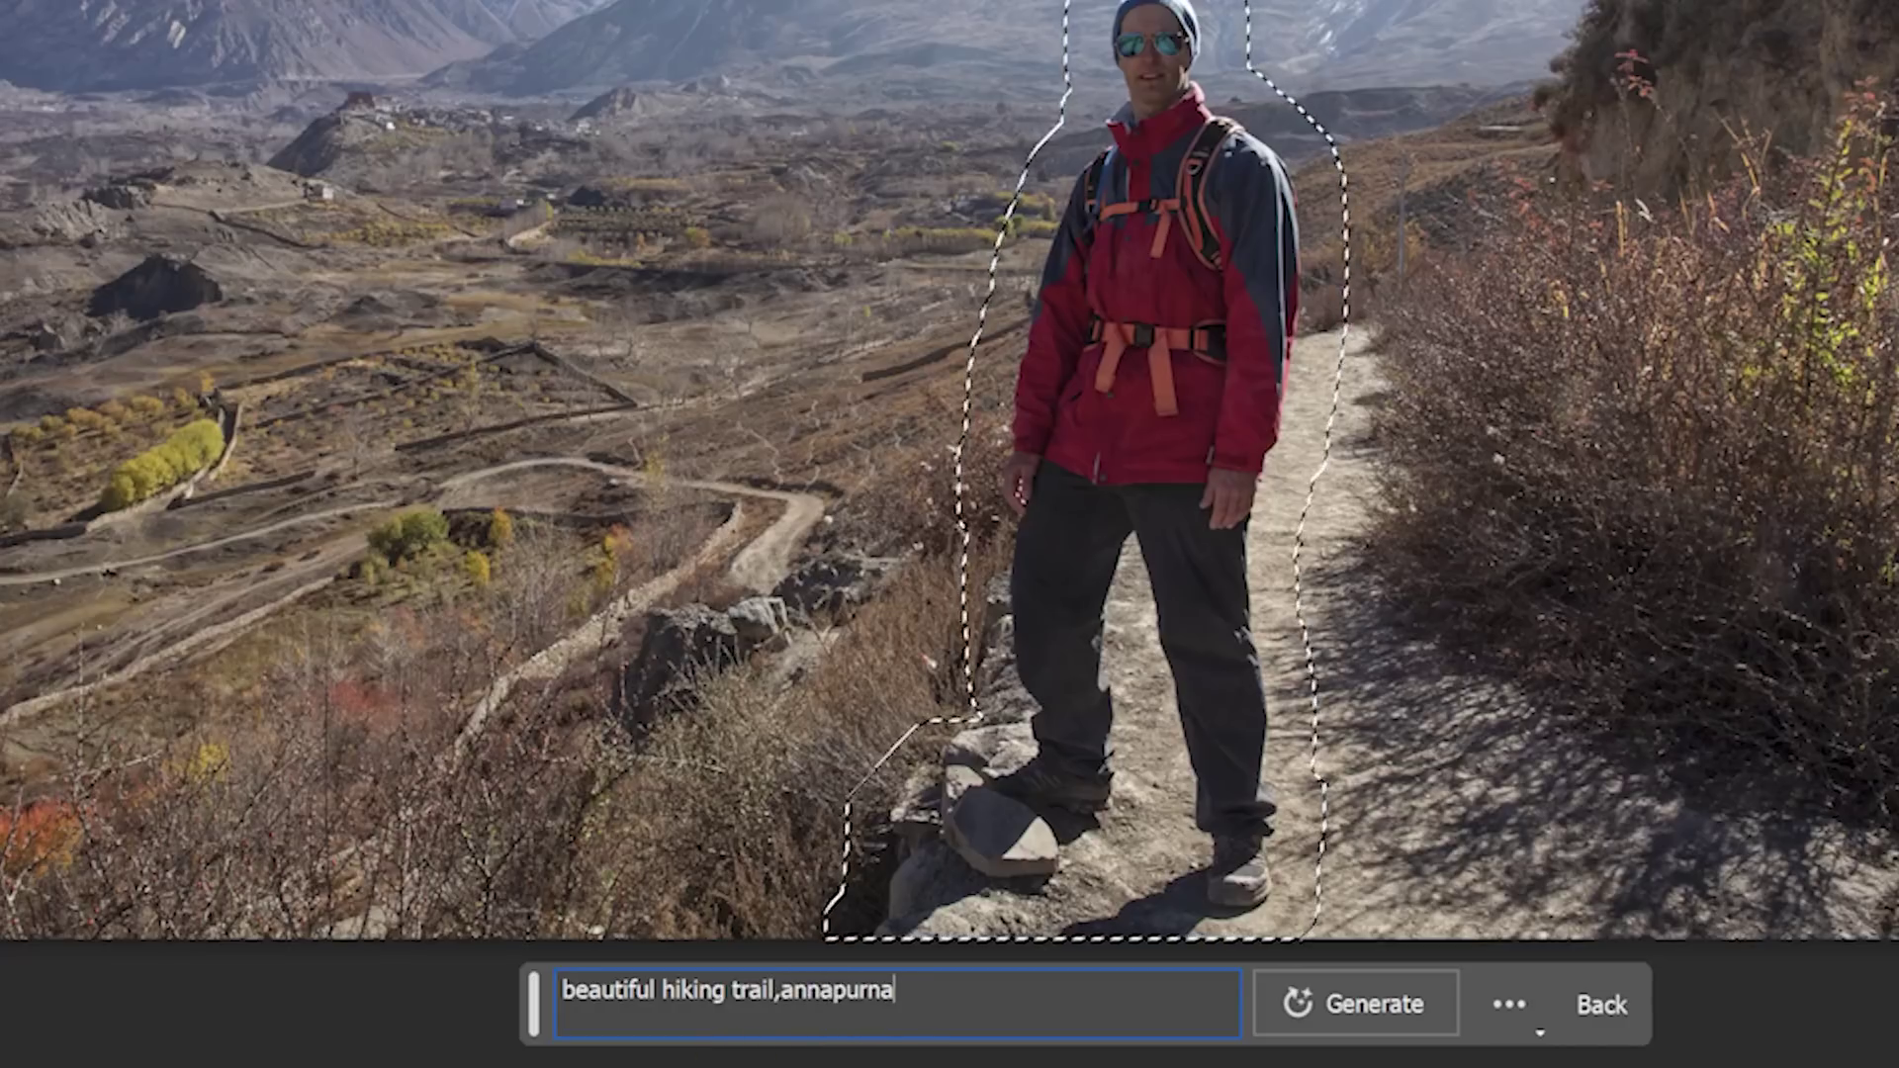
type("c,mountains")
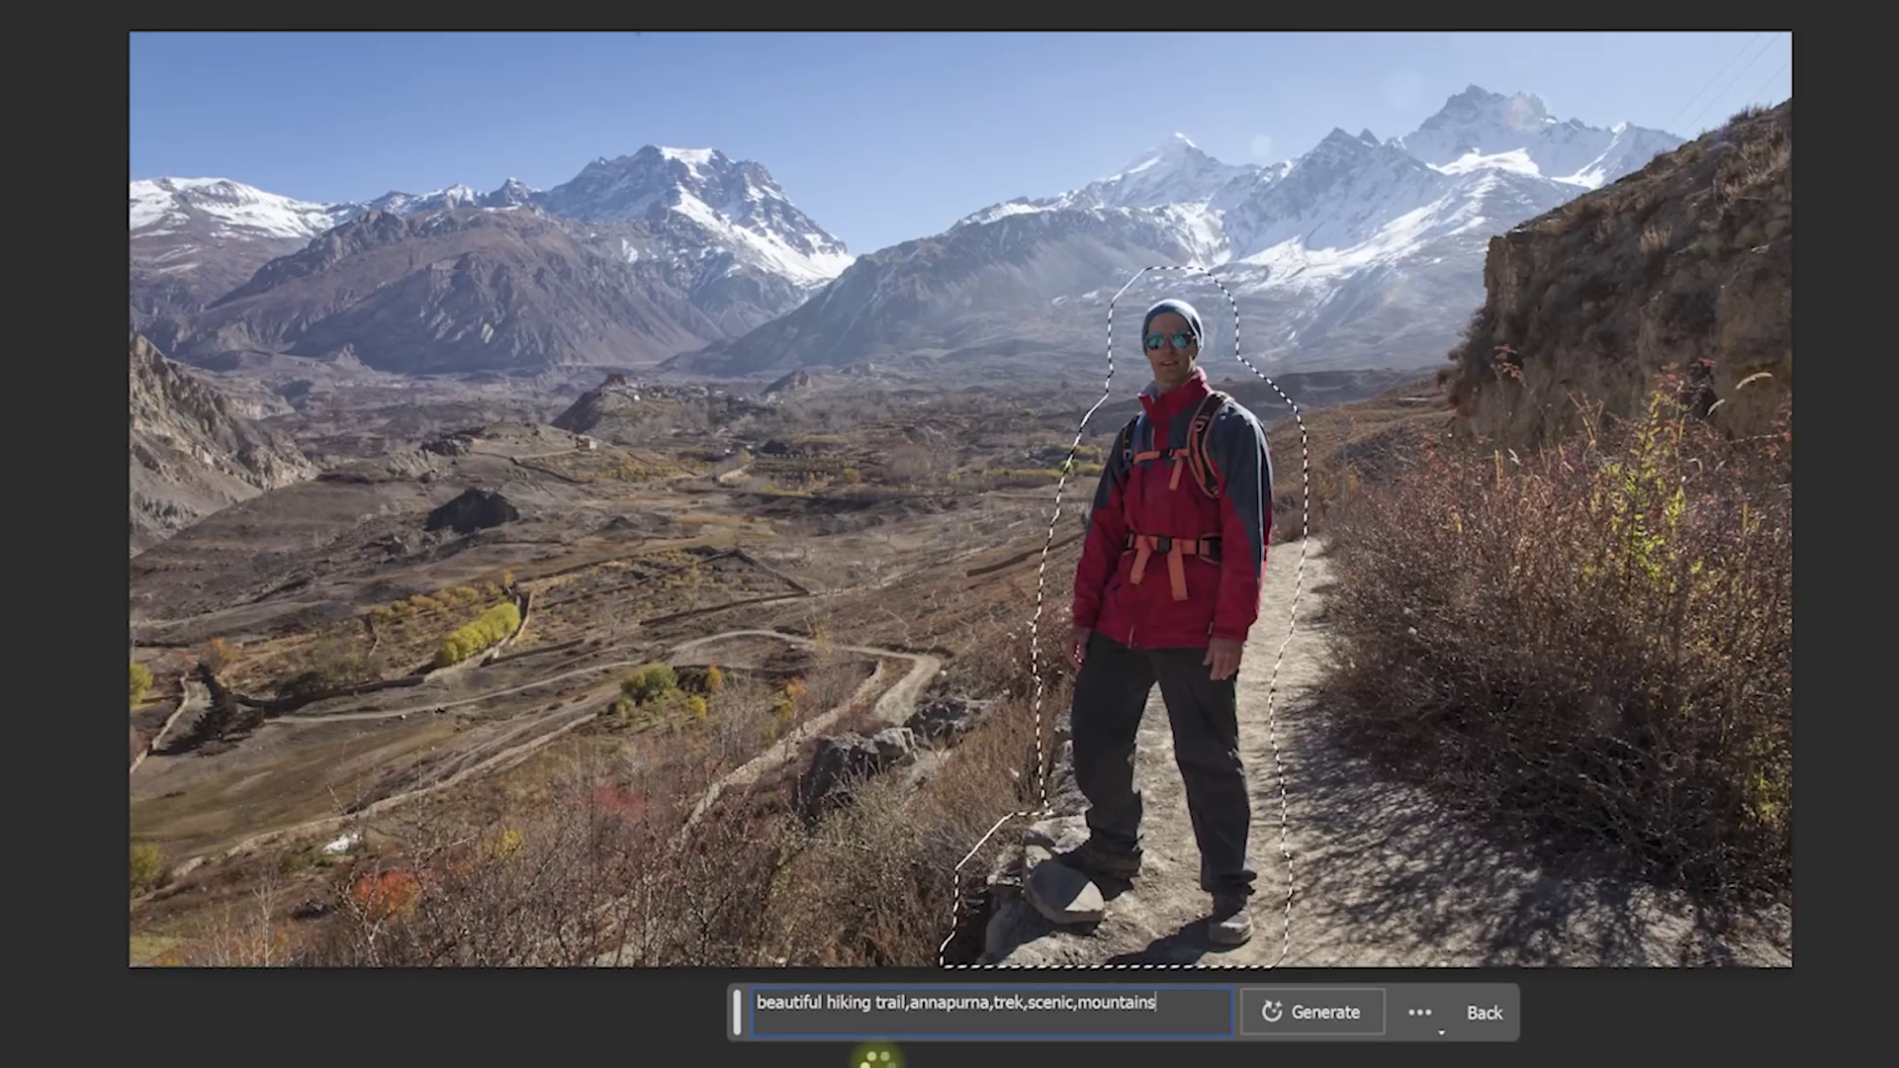
key("Return")
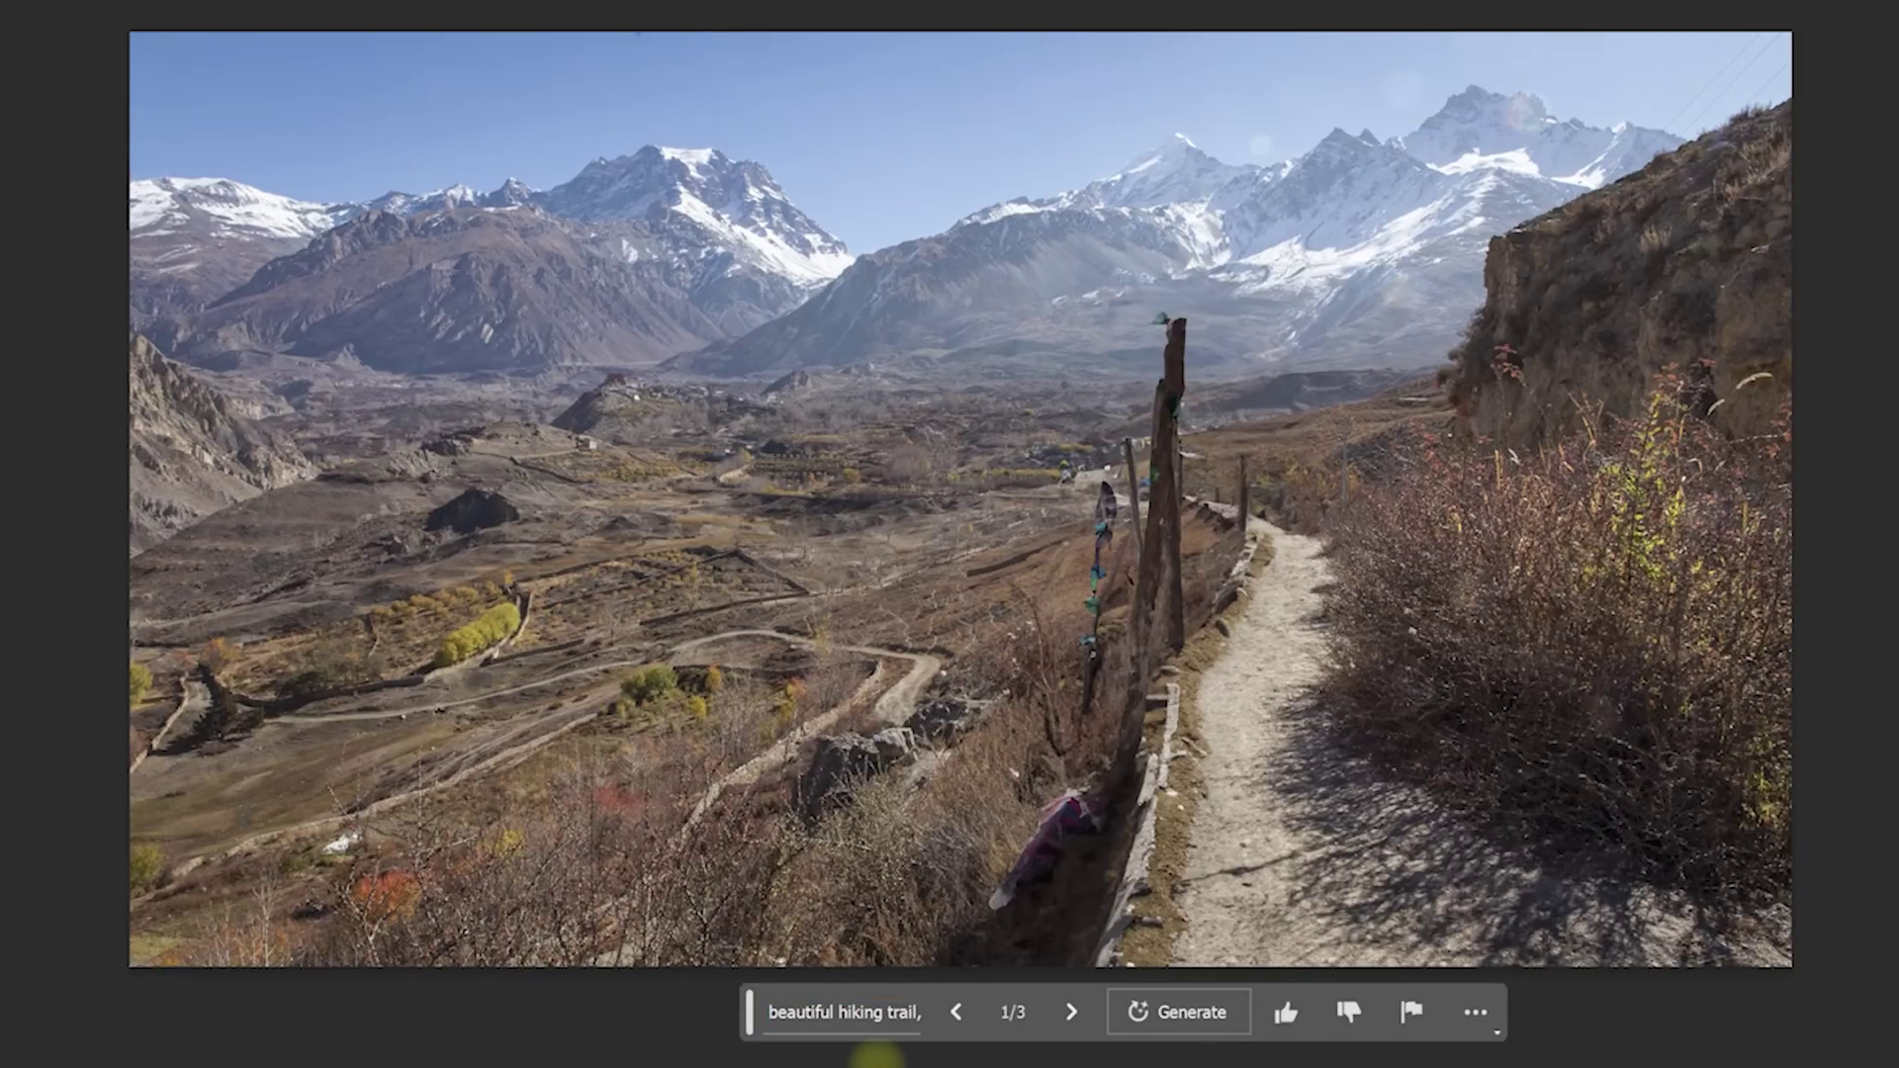
left_click(1072, 1013)
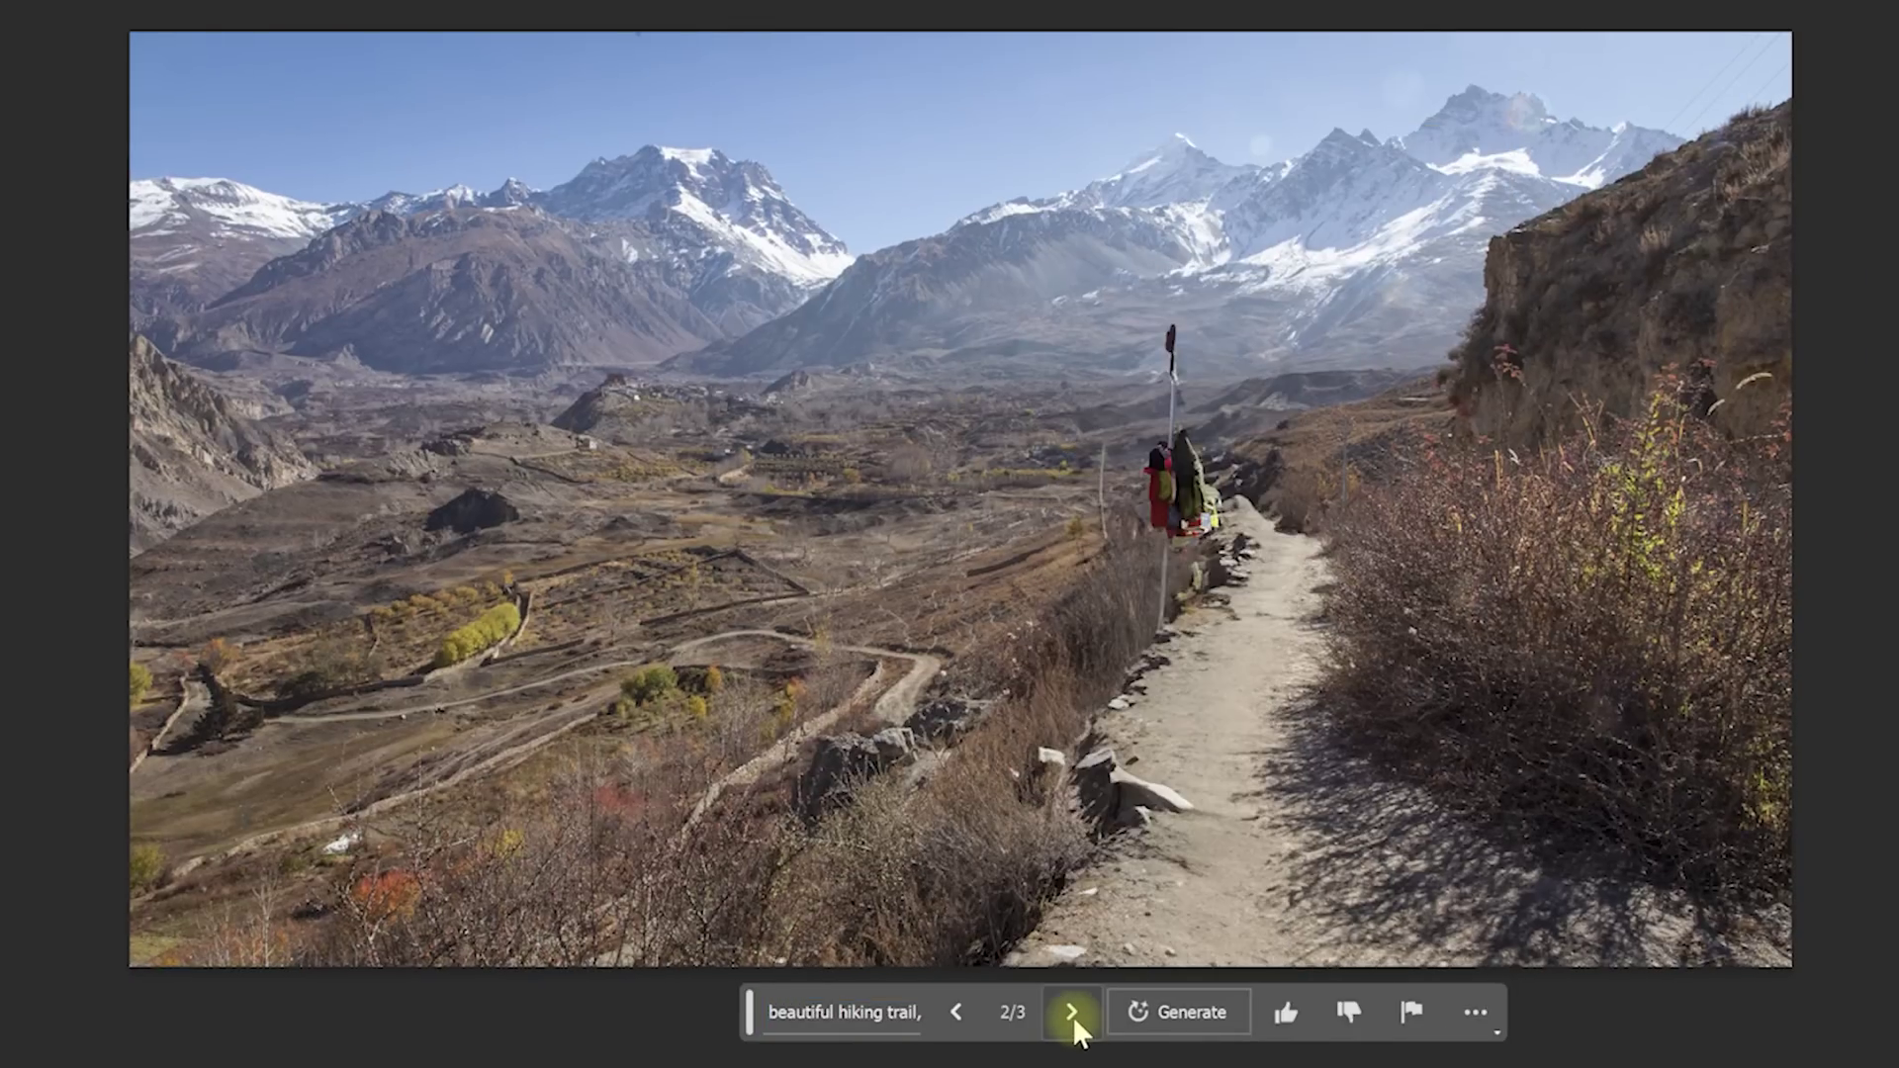
left_click(1072, 1013)
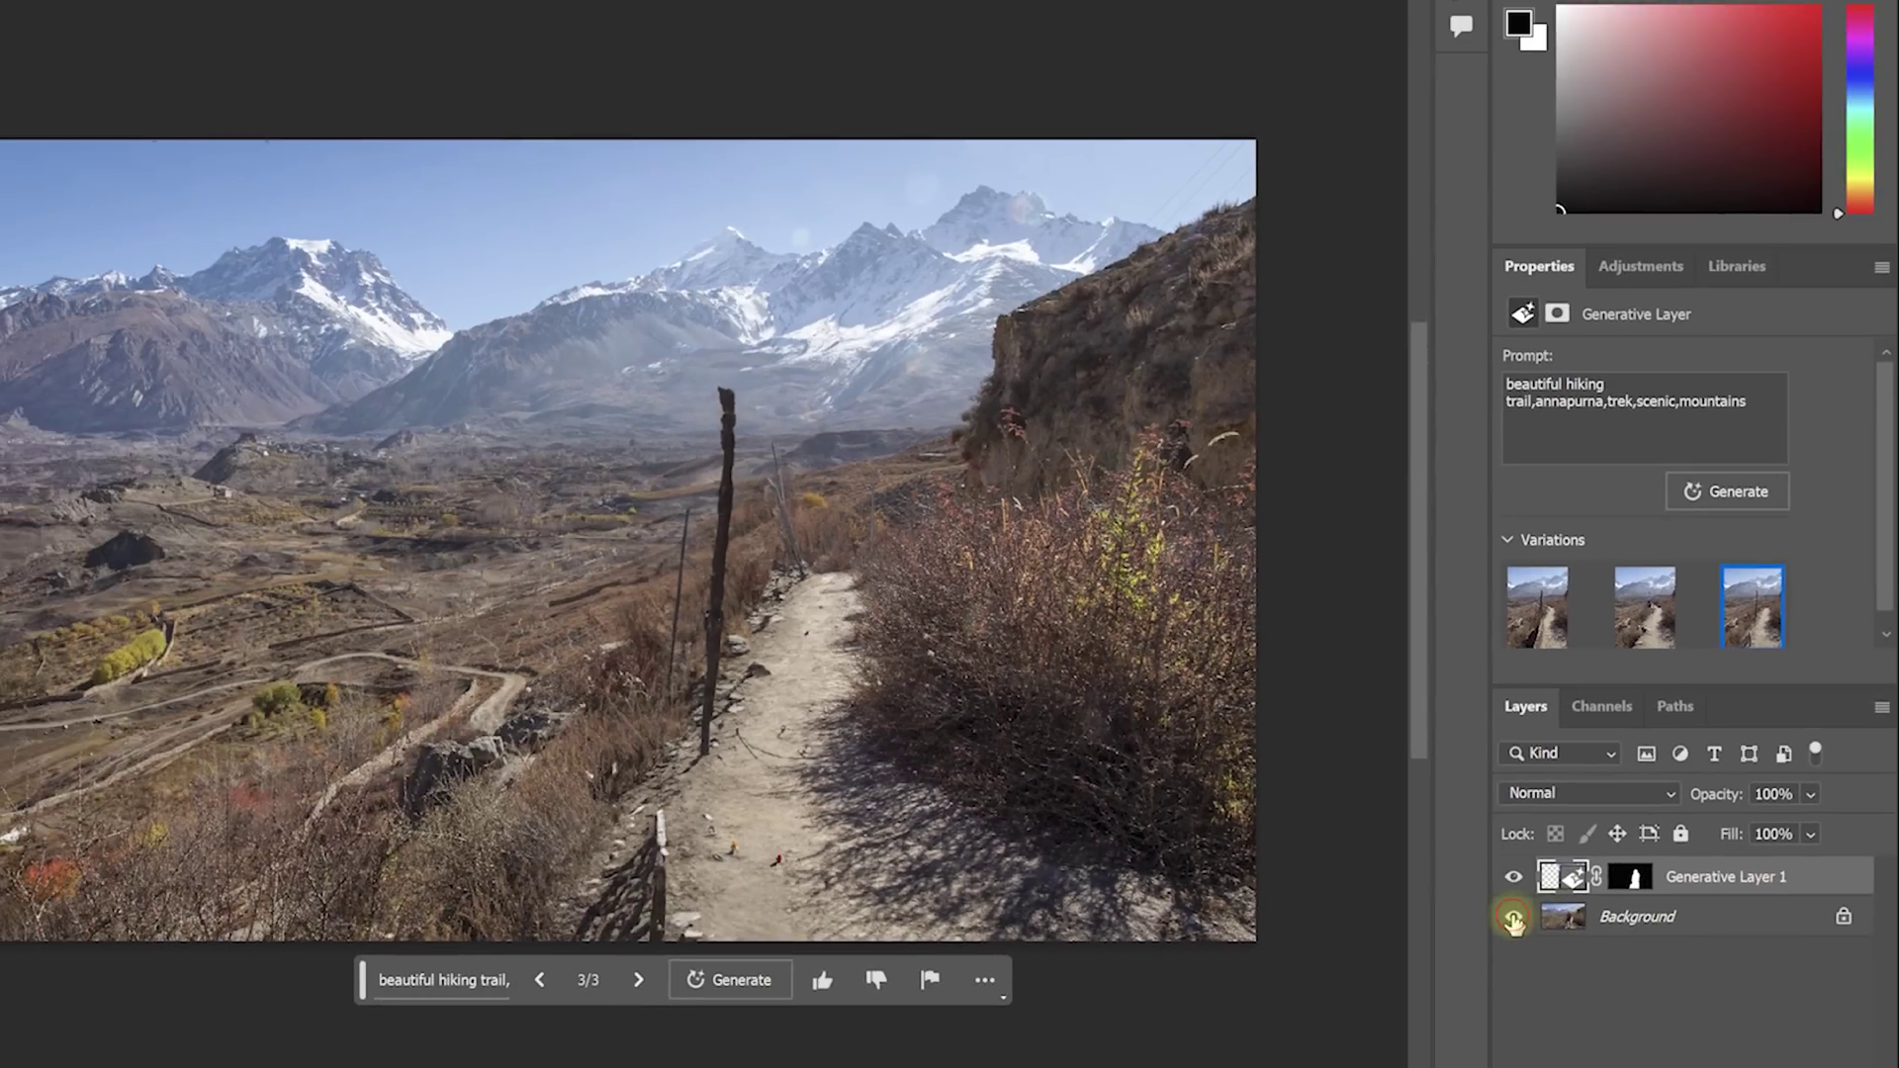
Hide the background layer, regenerate the sky birds as 'a swarm of small birds,swarm,sparse', and compare variations.
left_click(1265, 722)
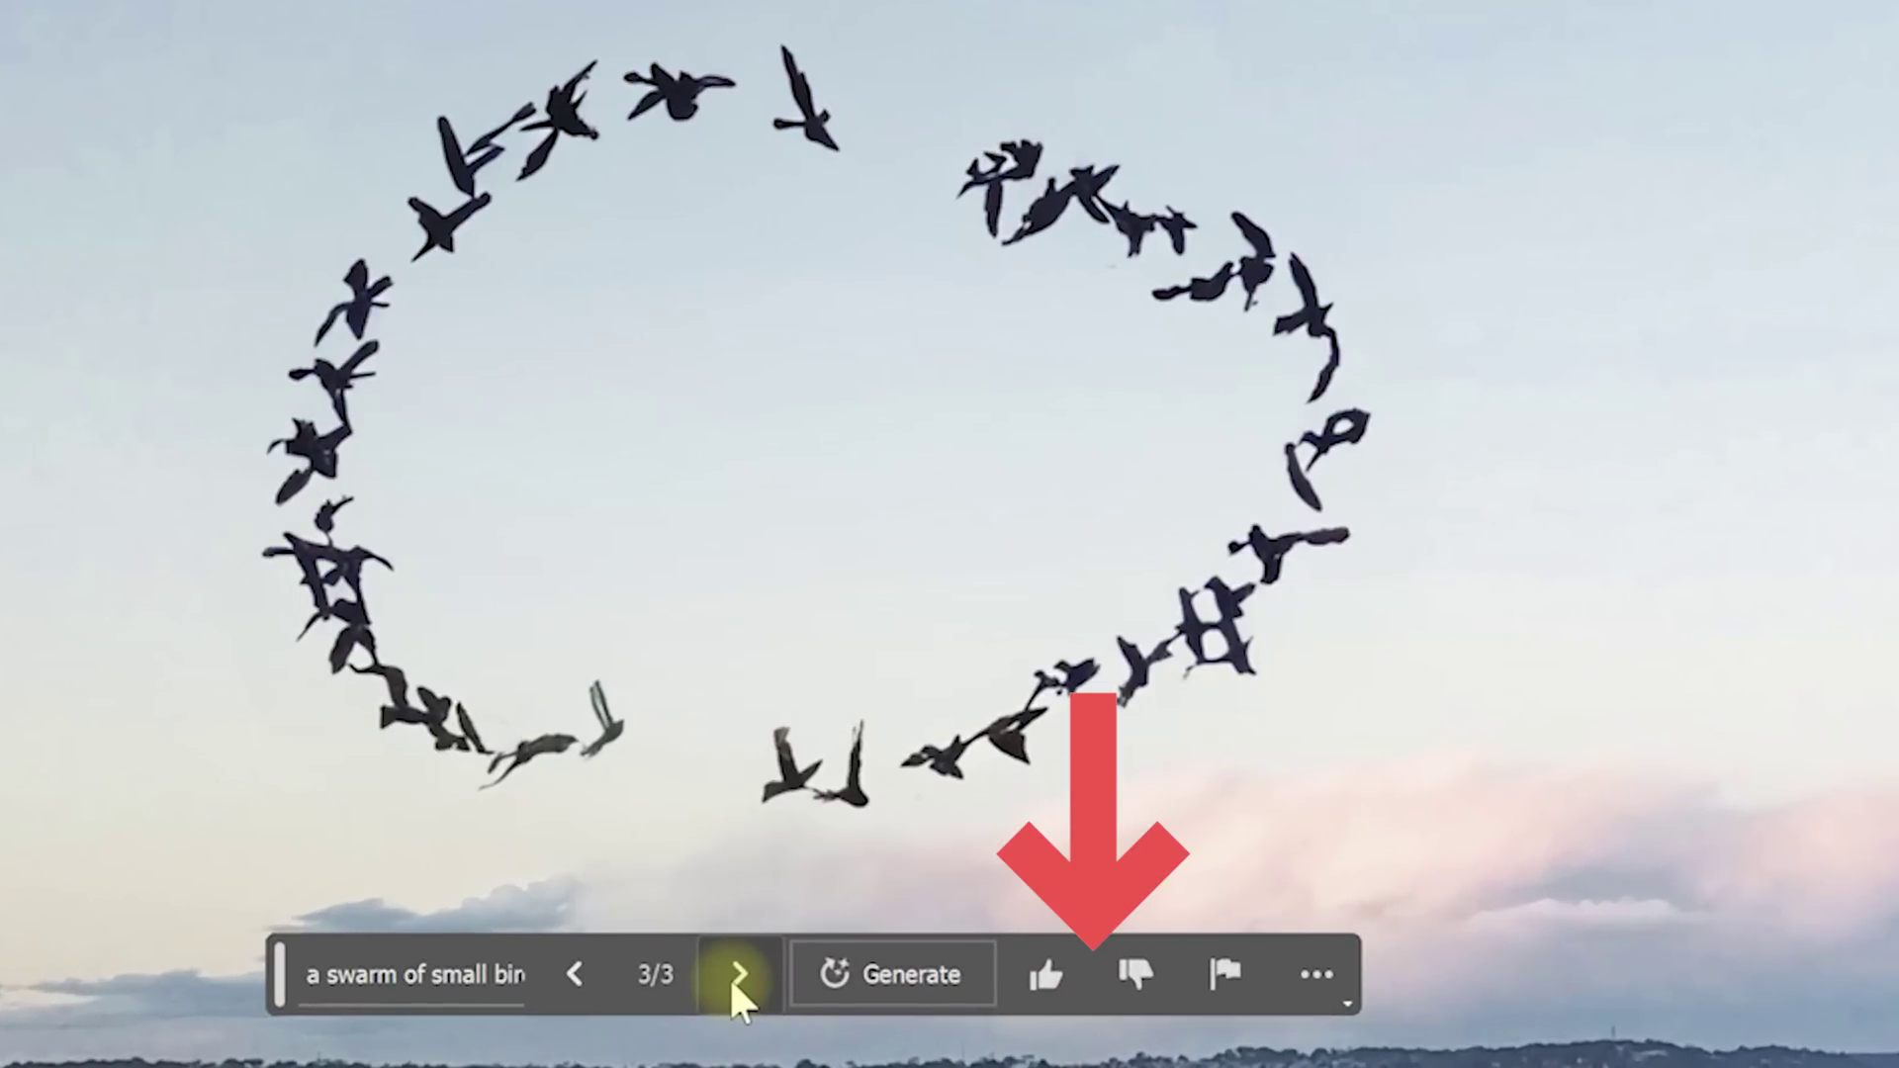
left_click(441, 974)
left_click_drag(539, 962, 1007, 992)
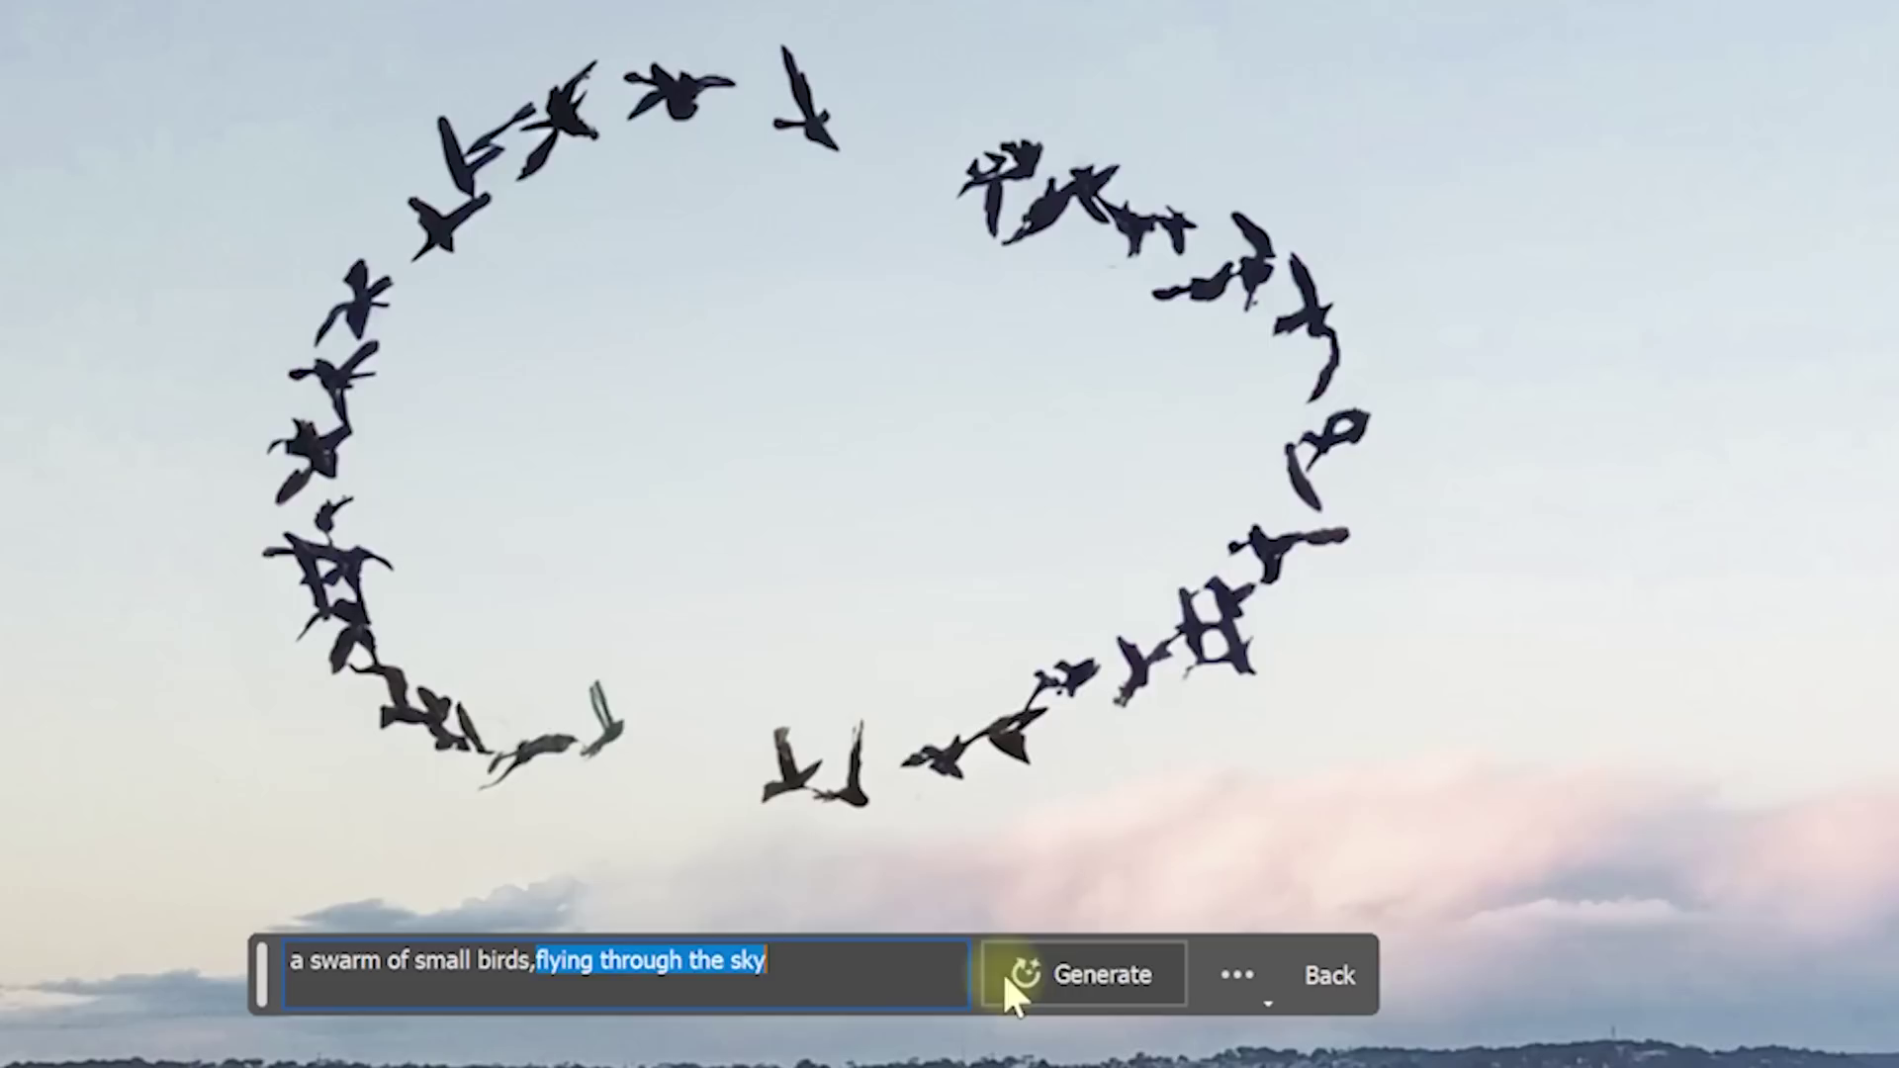
type("swarm,sparro")
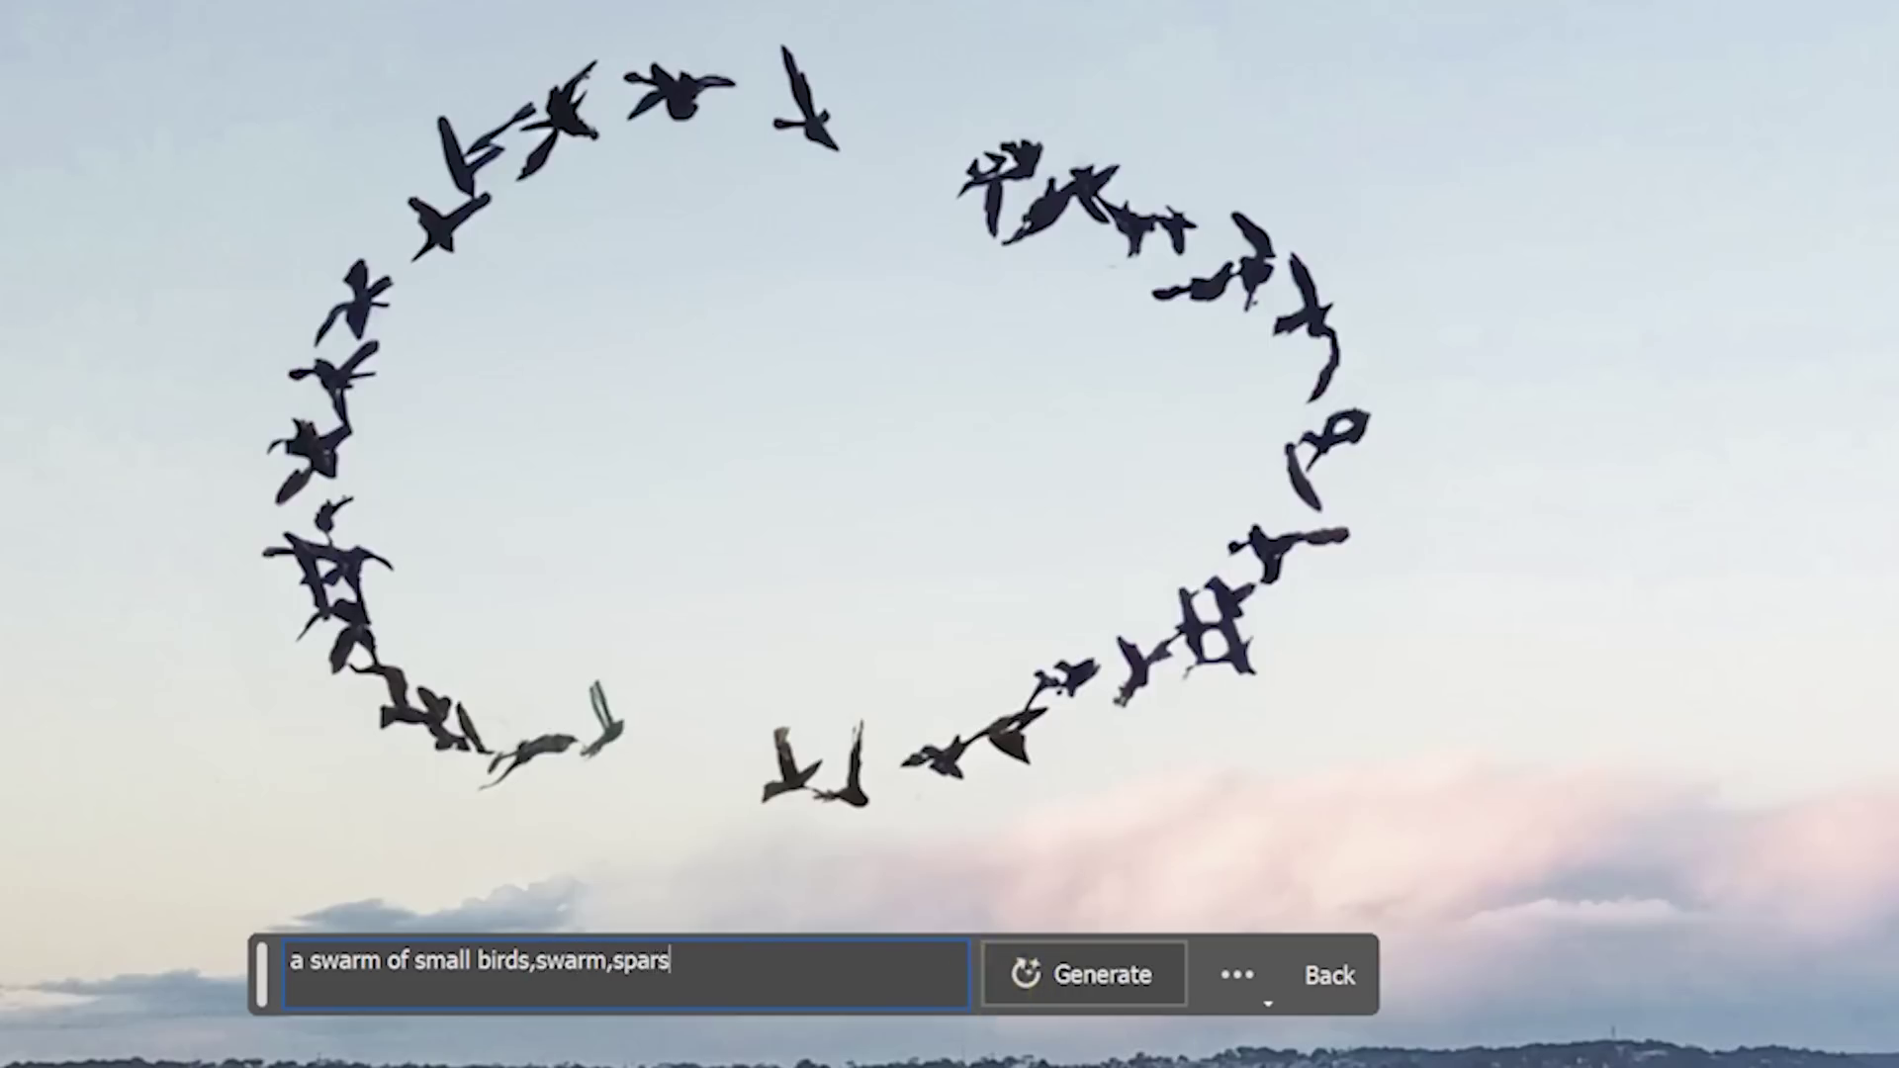
left_click(994, 975)
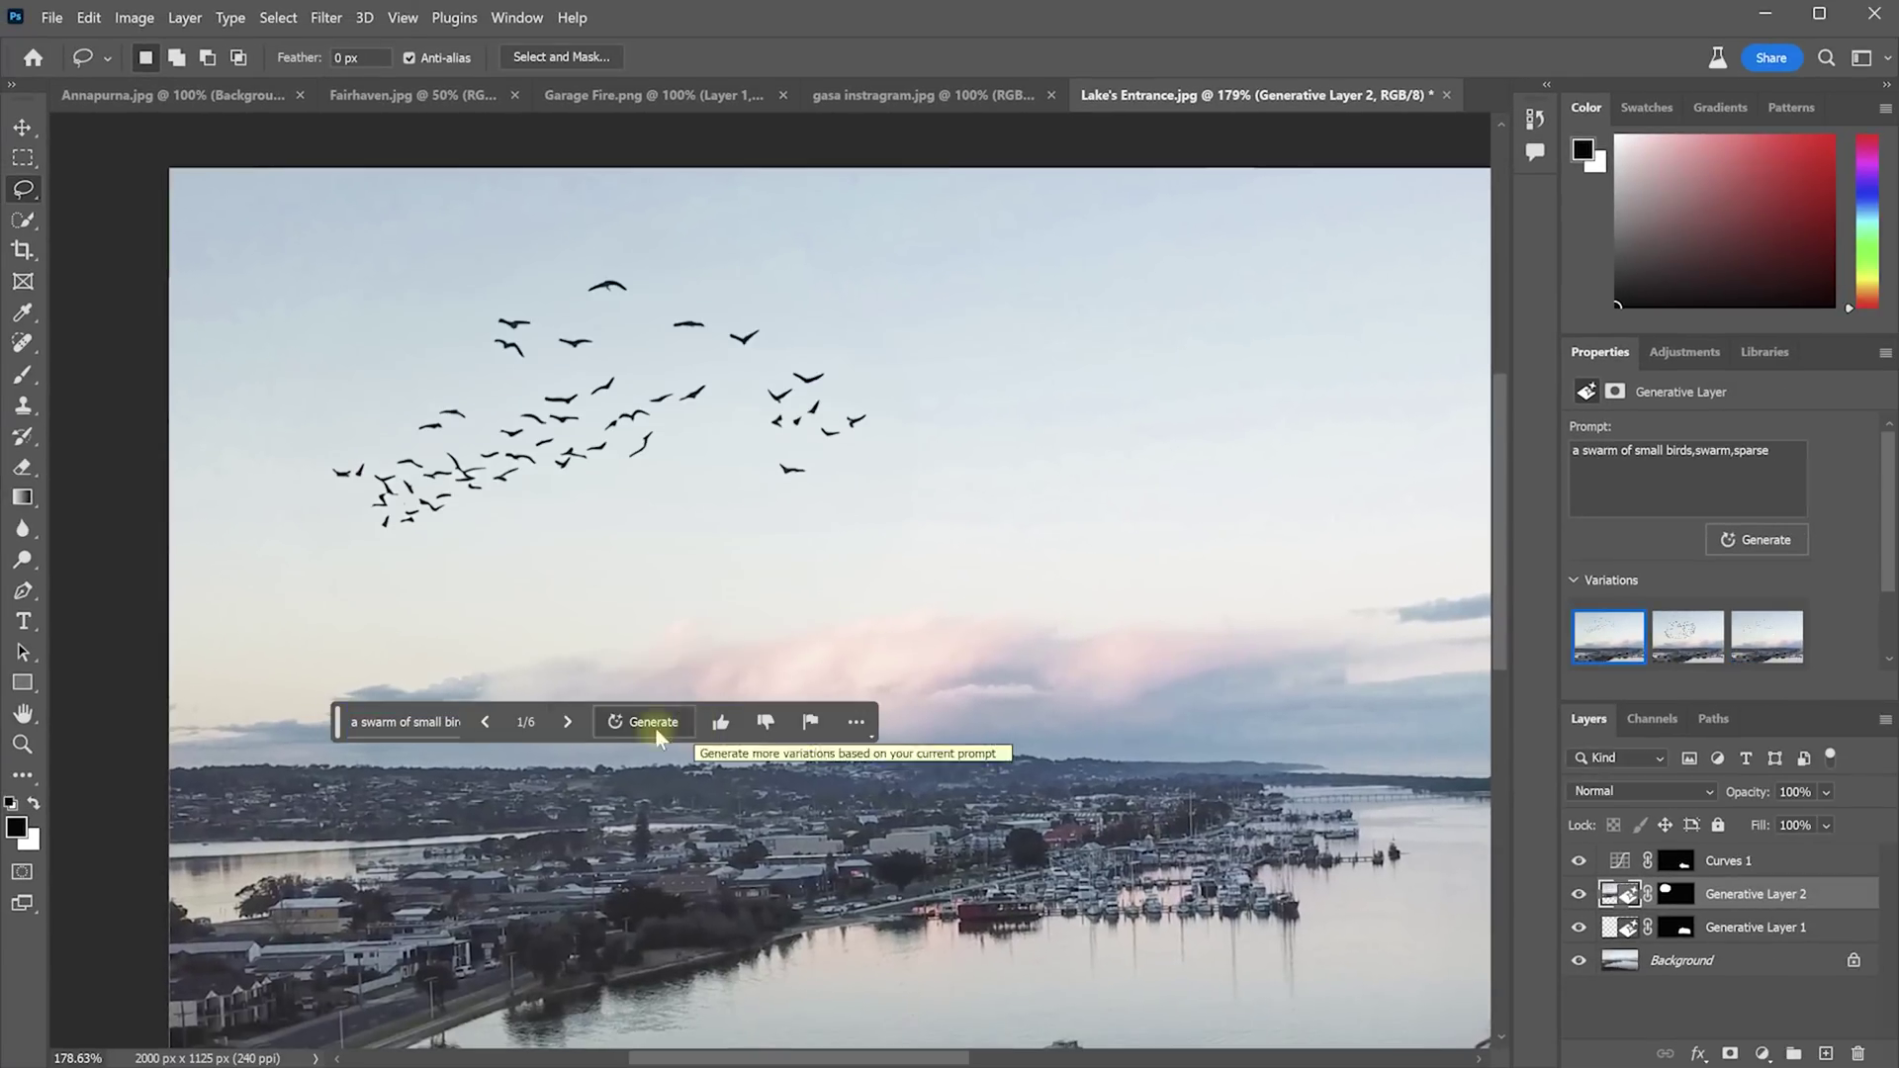
left_click(569, 721)
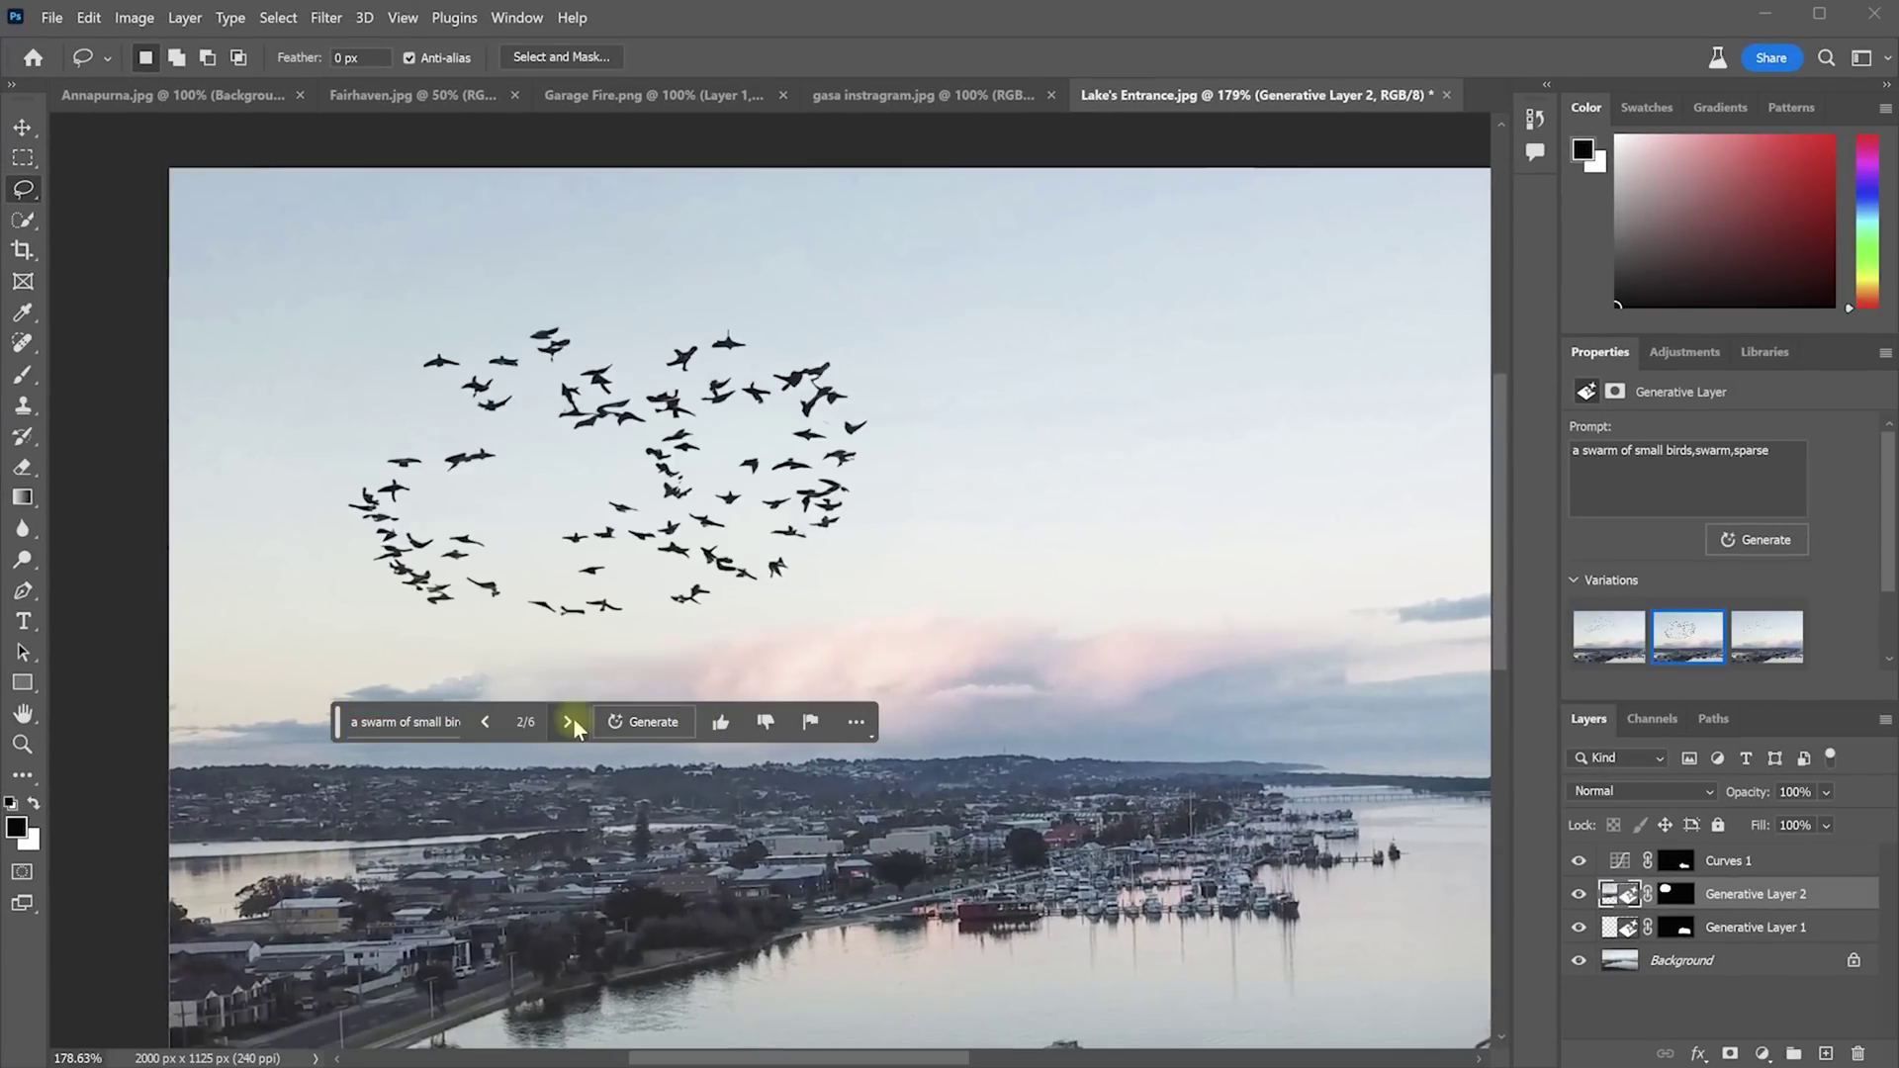
left_click(482, 723)
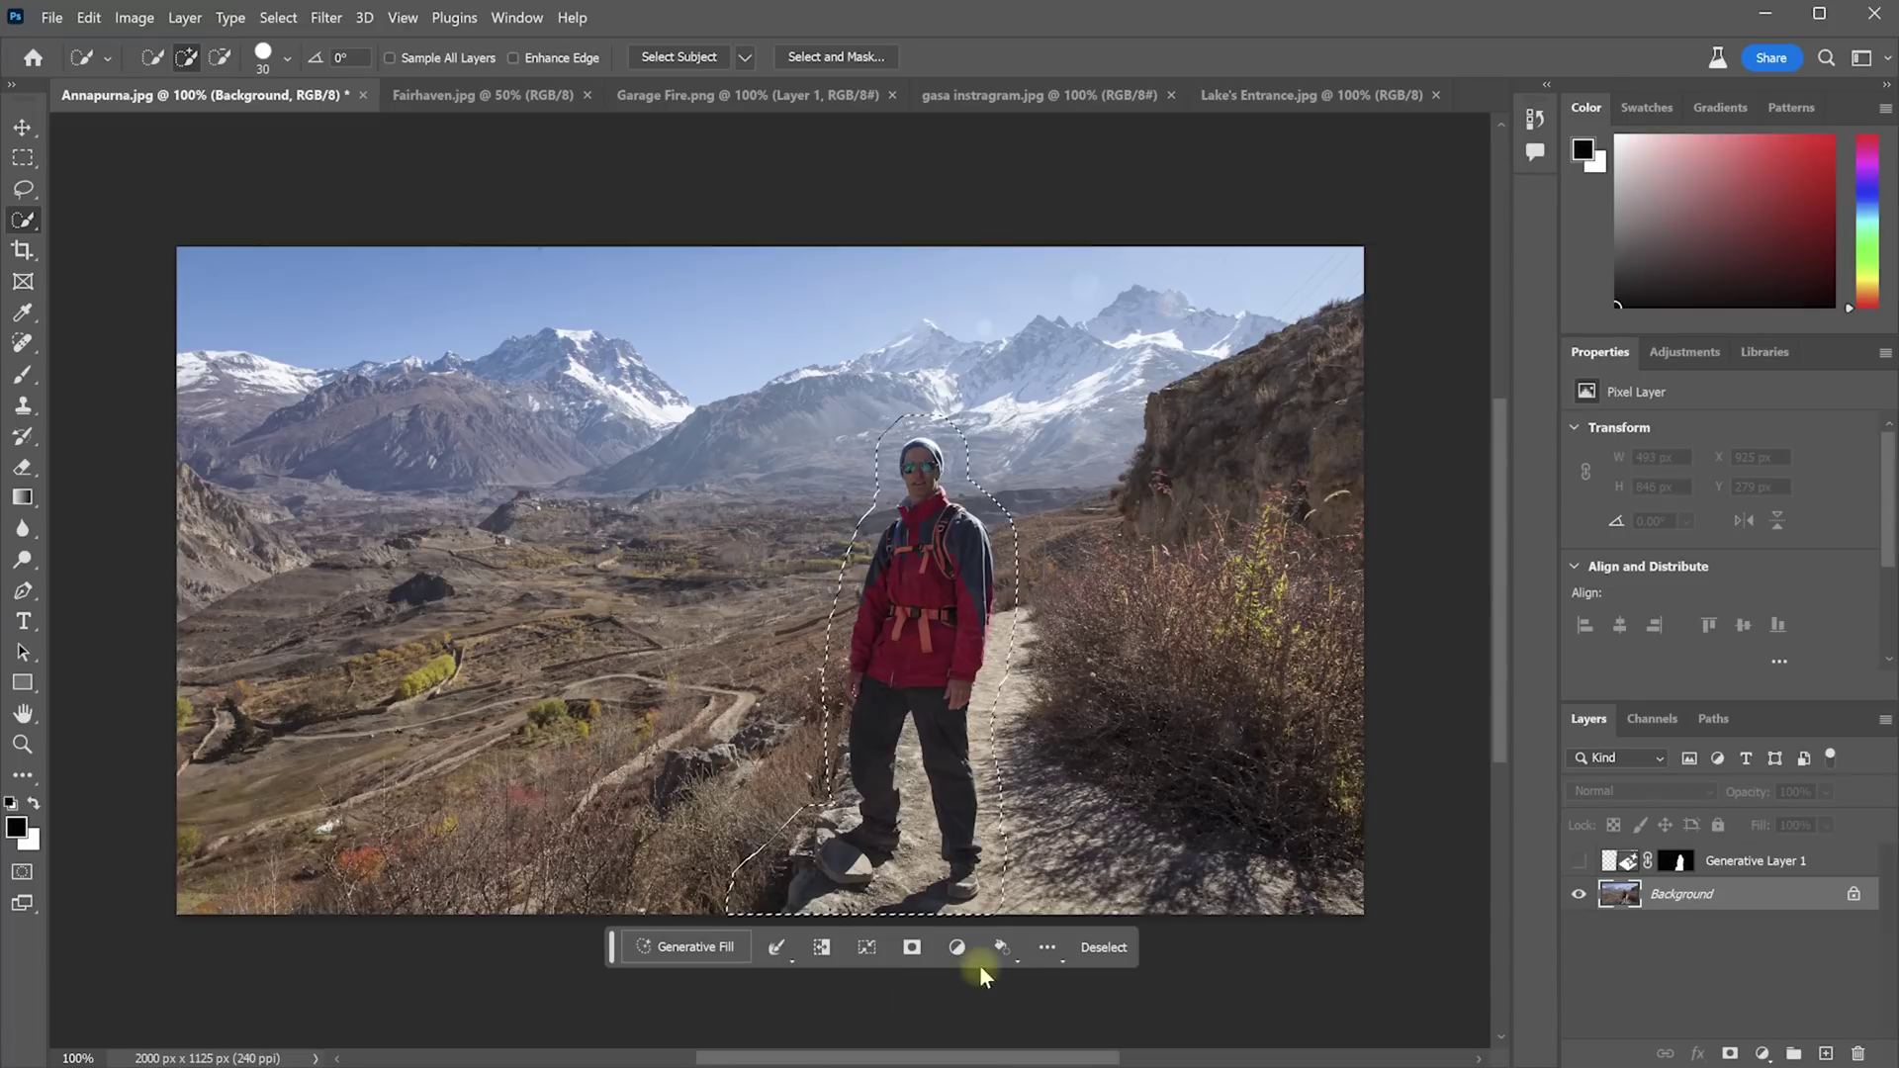
Content-Aware Fill the hiker selection, then make Generative Layer 1 visible again.
left_click(984, 964)
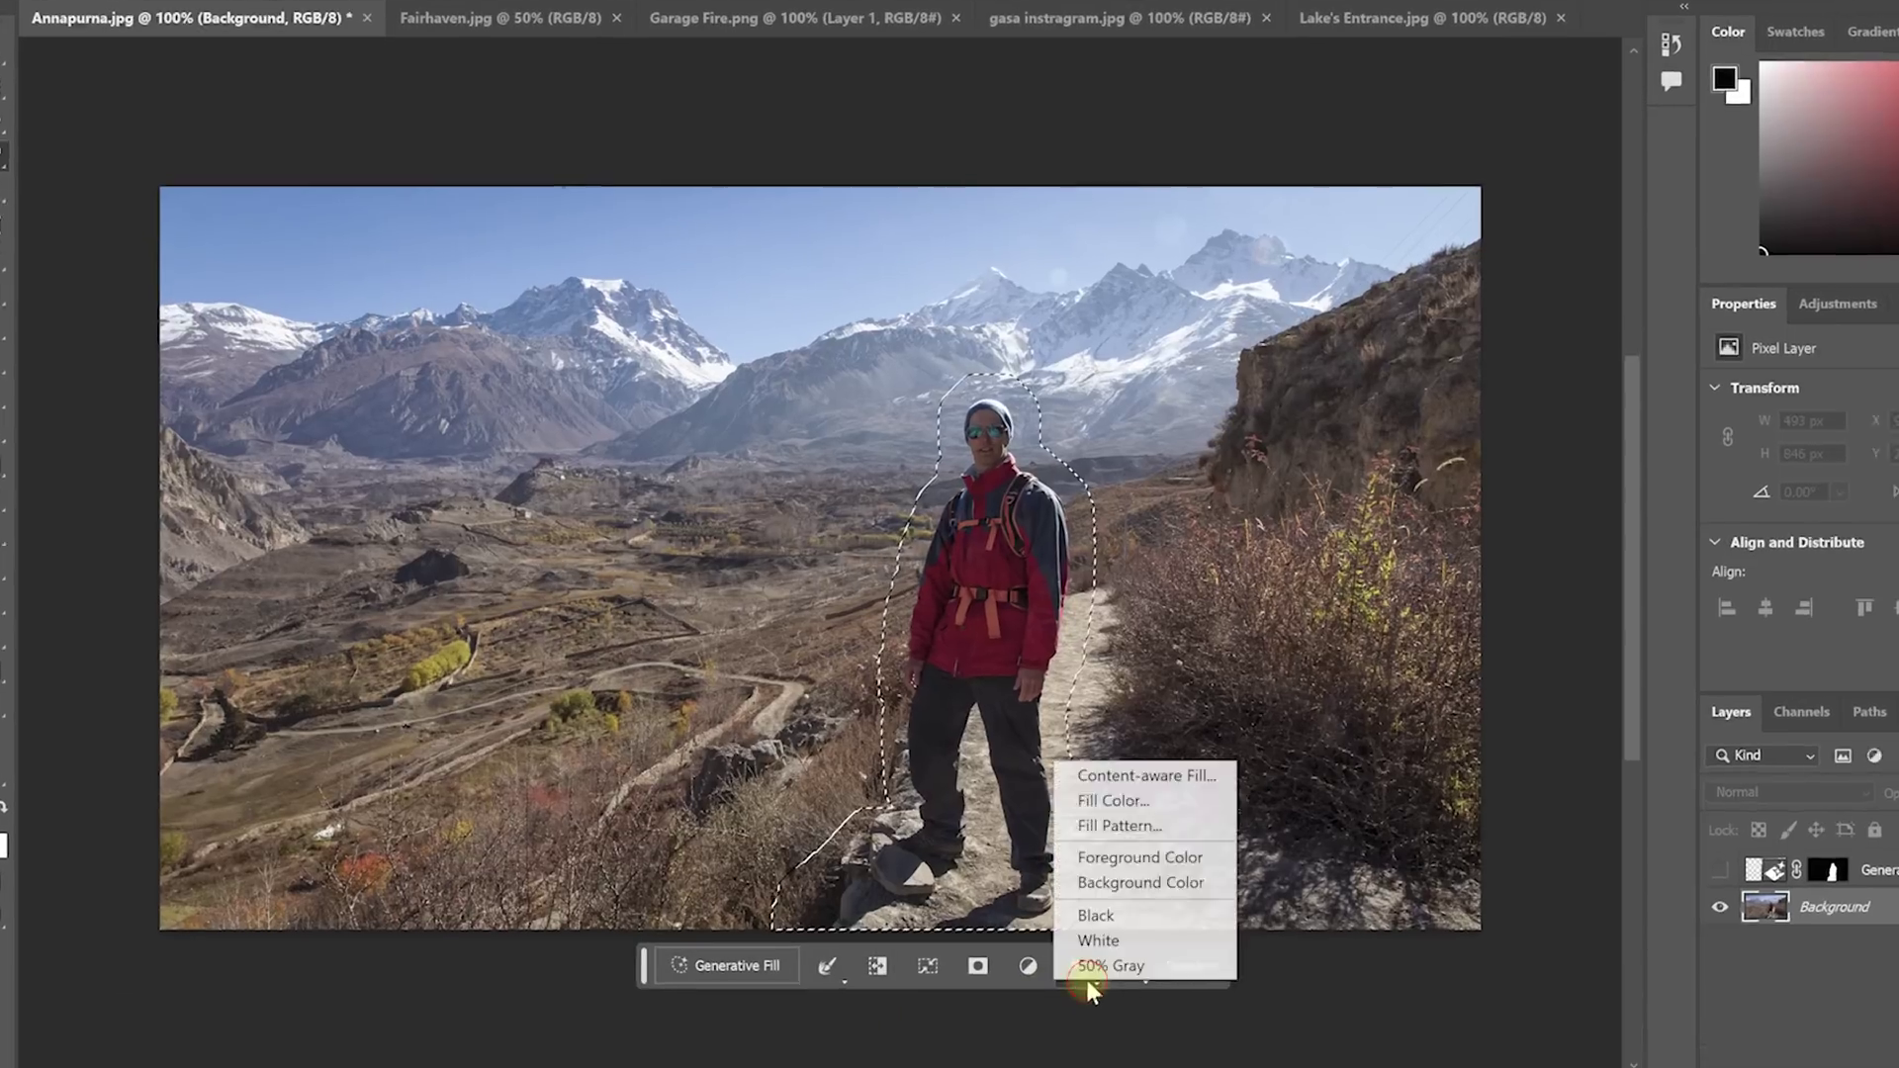
left_click(1404, 776)
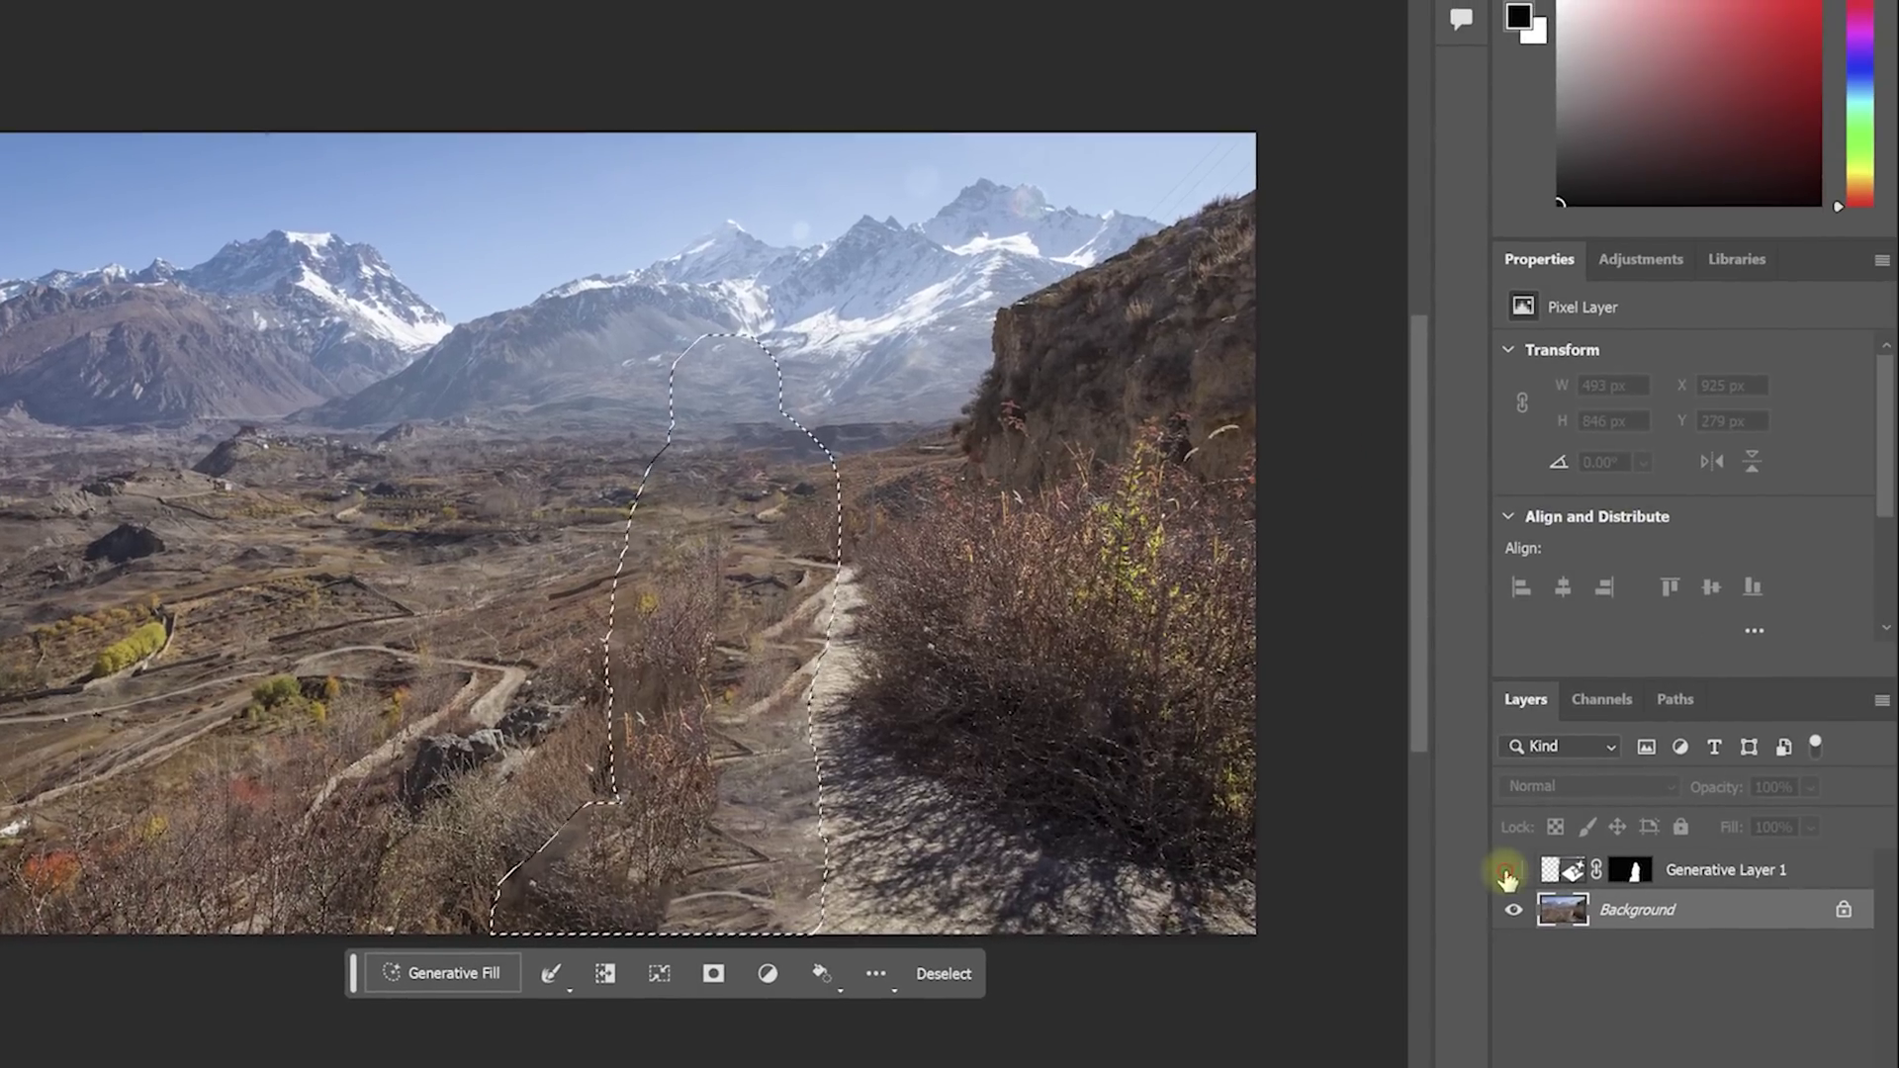
left_click(1508, 873)
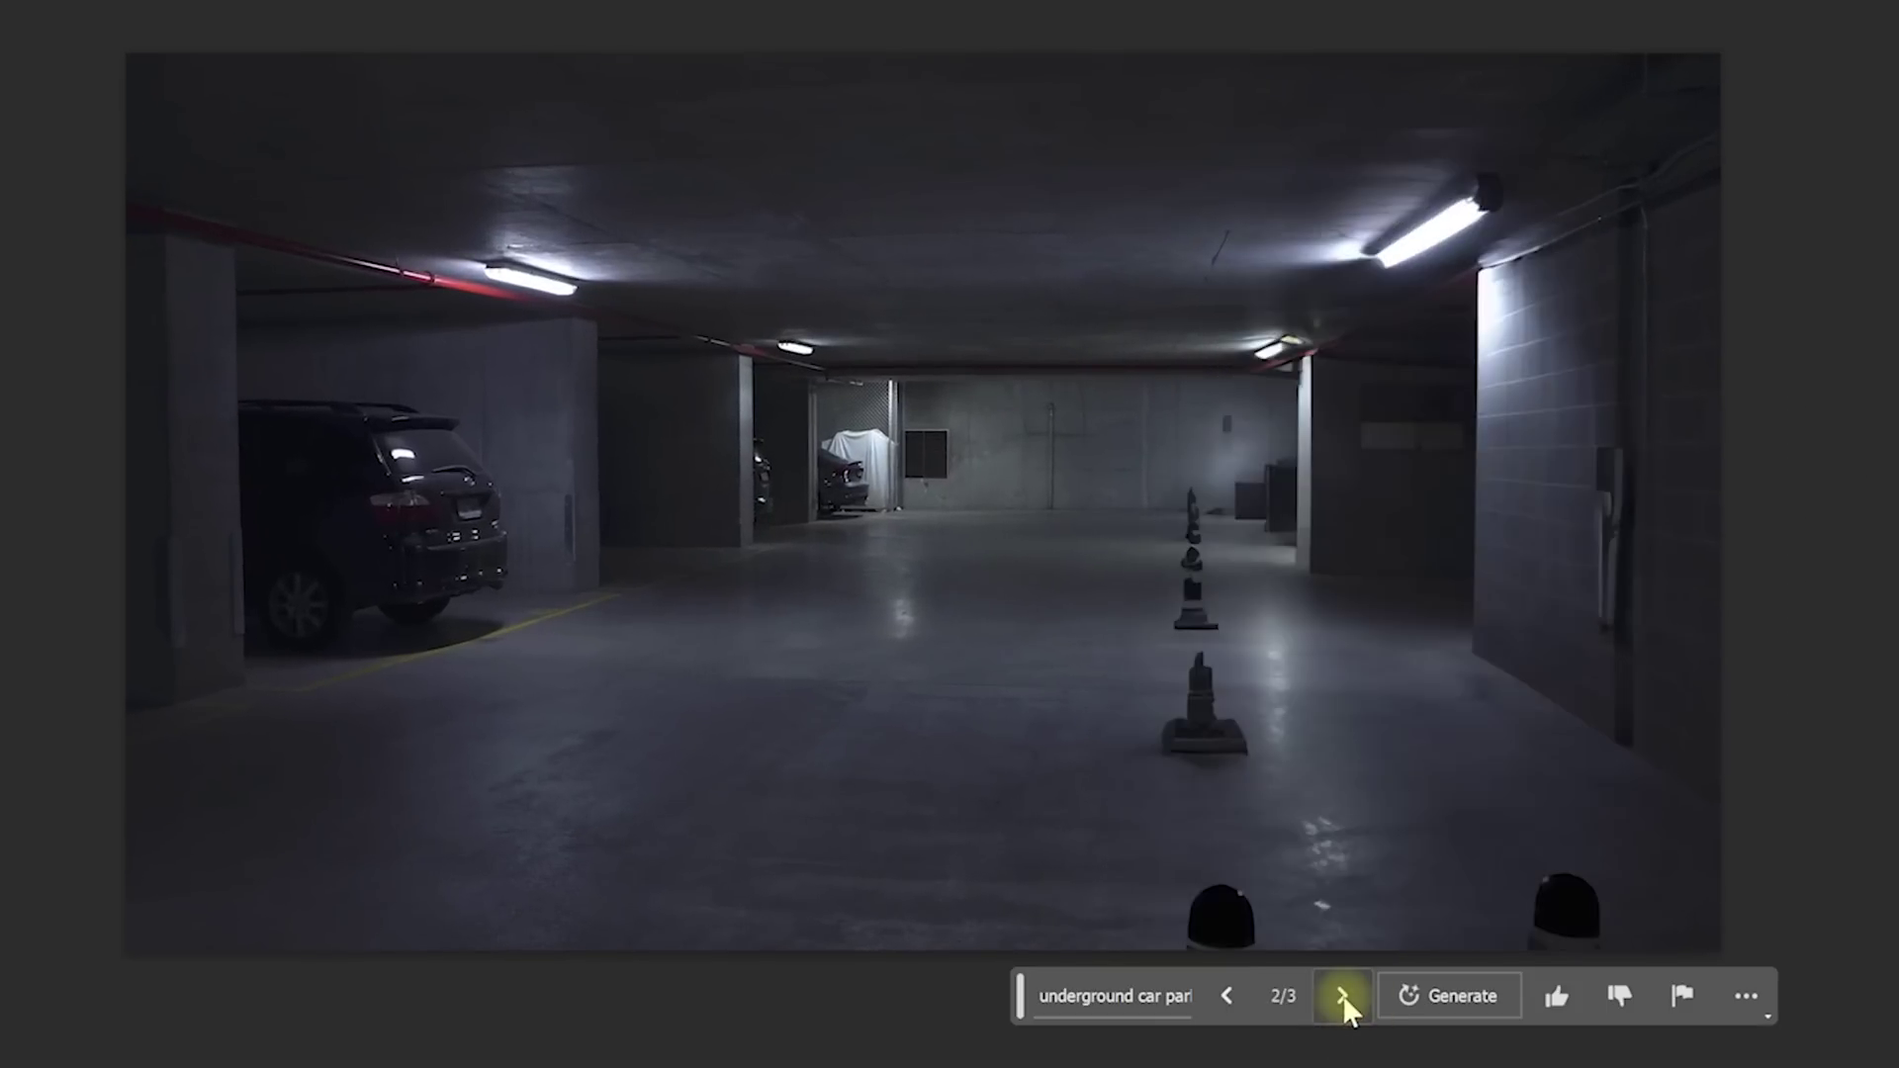
left_click(1342, 995)
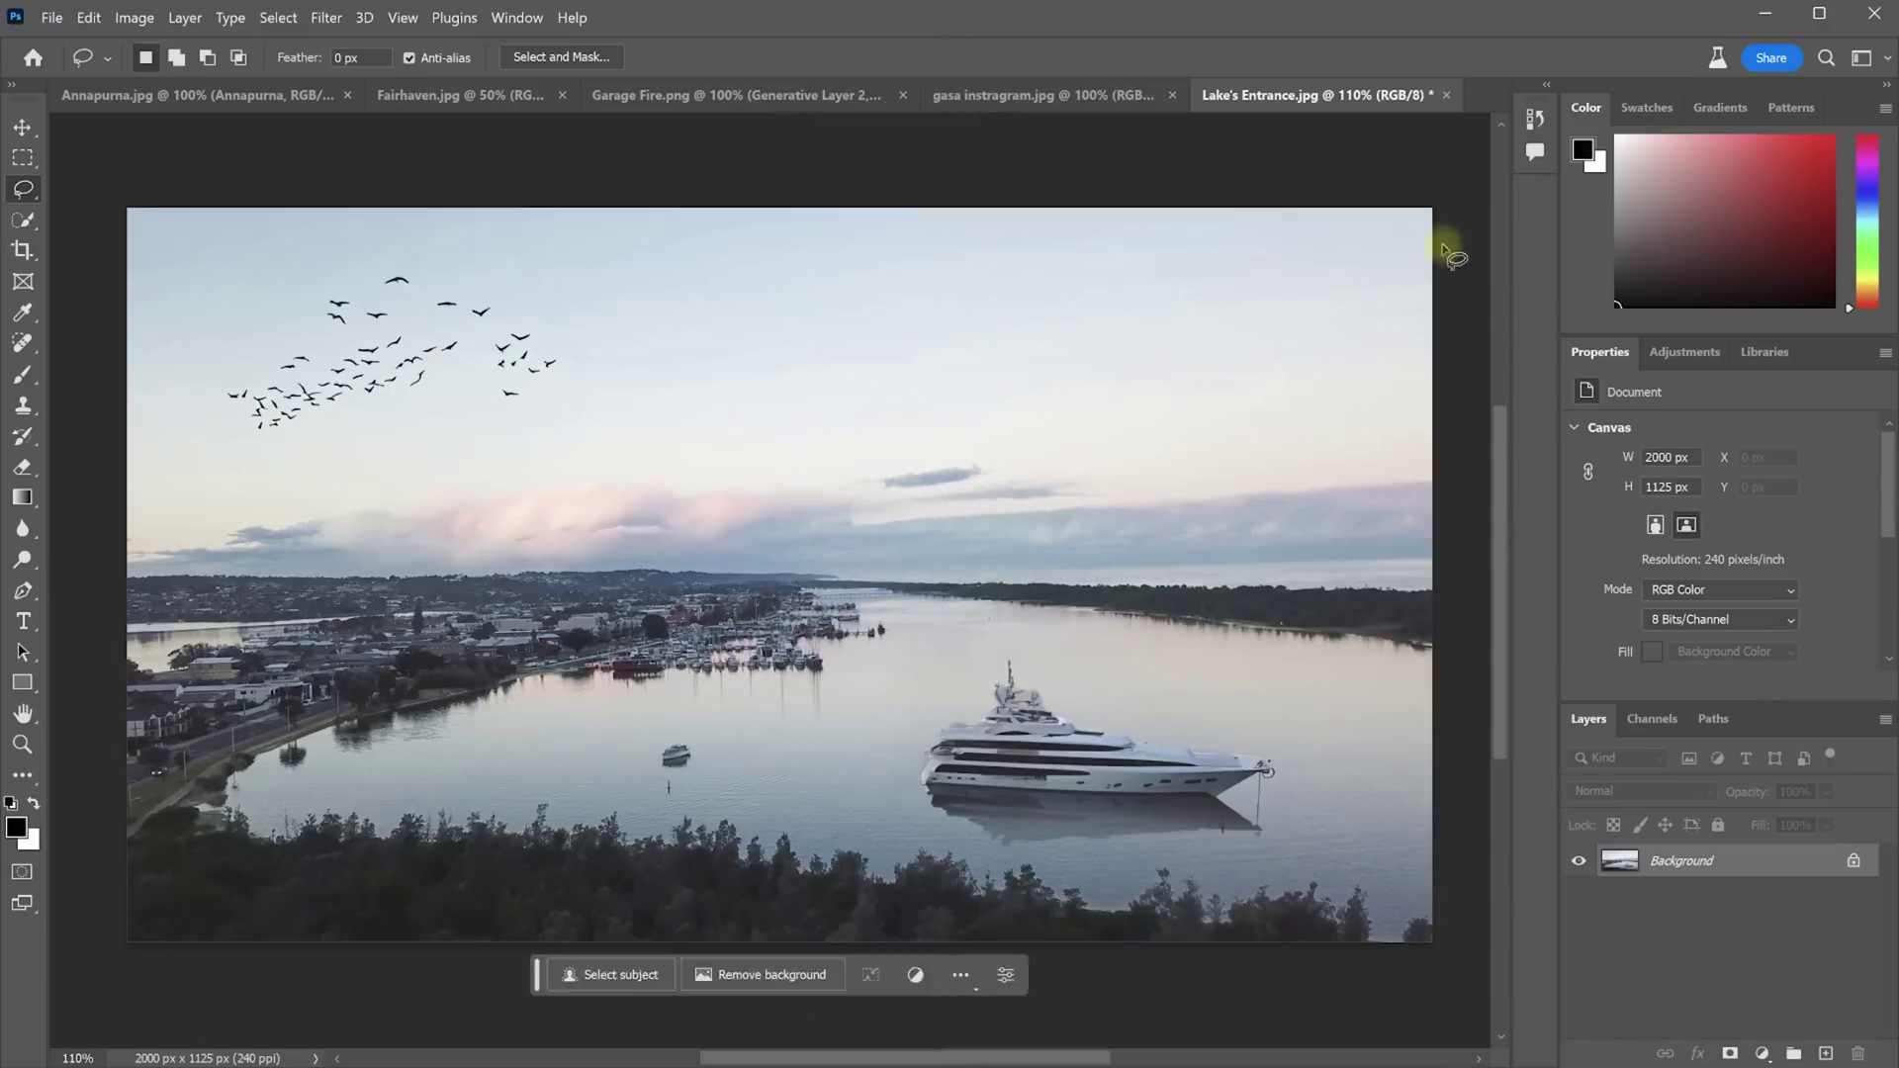
Browse car park variations, then select around the Lake's Entrance yacht reflection and browse lake variations.
left_click_drag(1432, 252, 1373, 630)
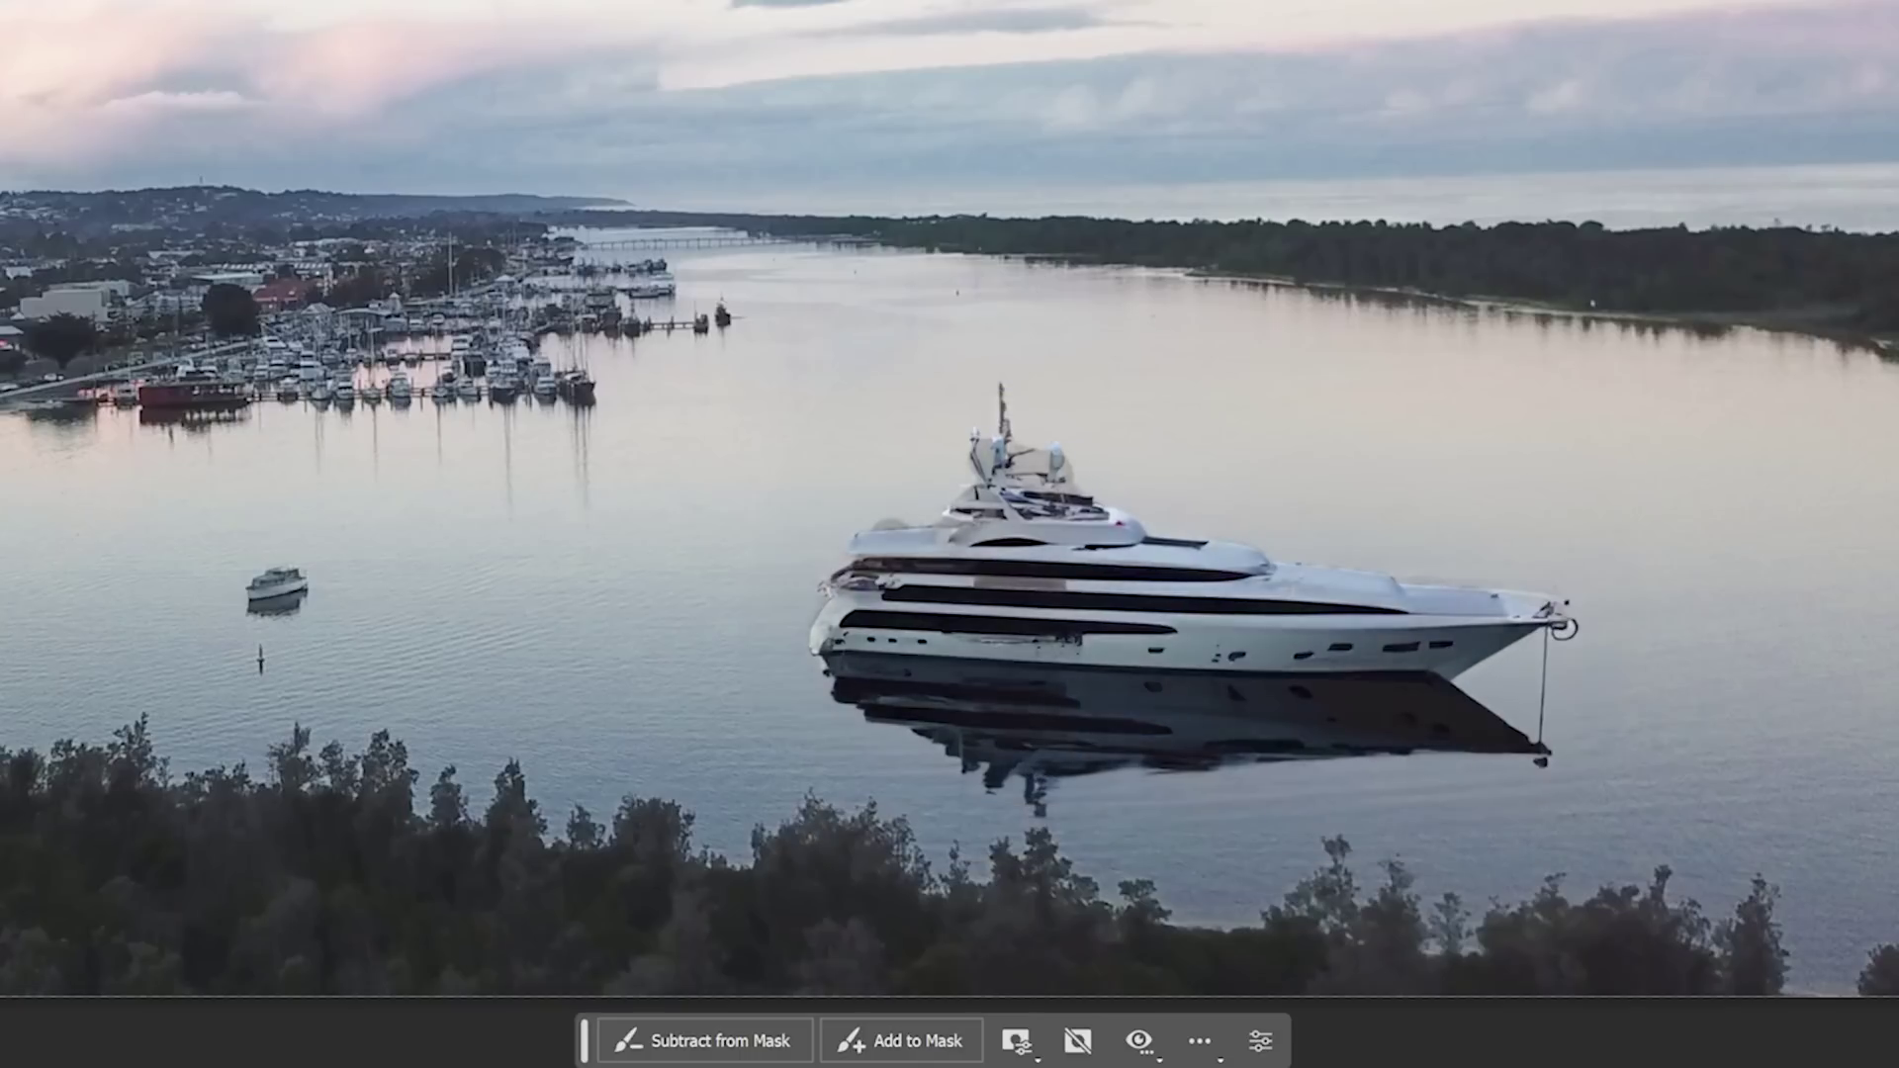
left_click_drag(1398, 679, 1285, 870)
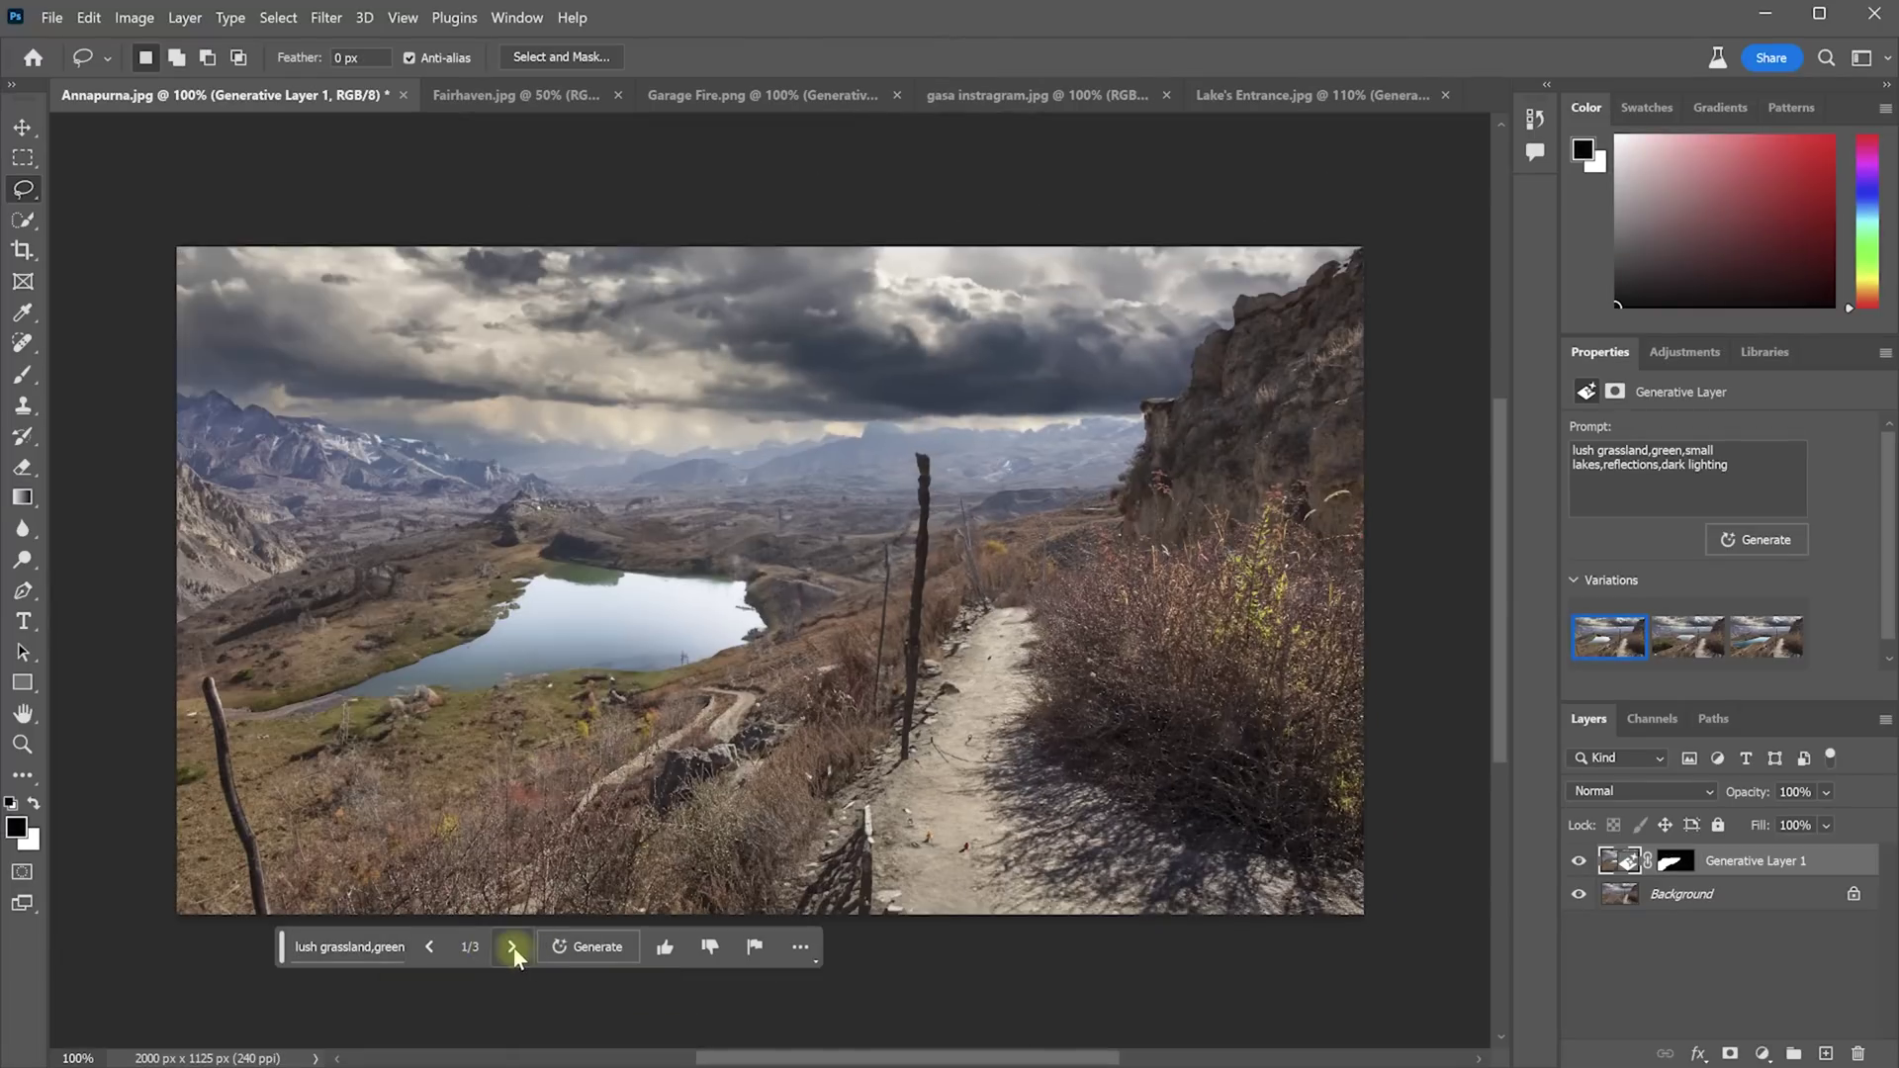
left_click(511, 948)
left_click(504, 948)
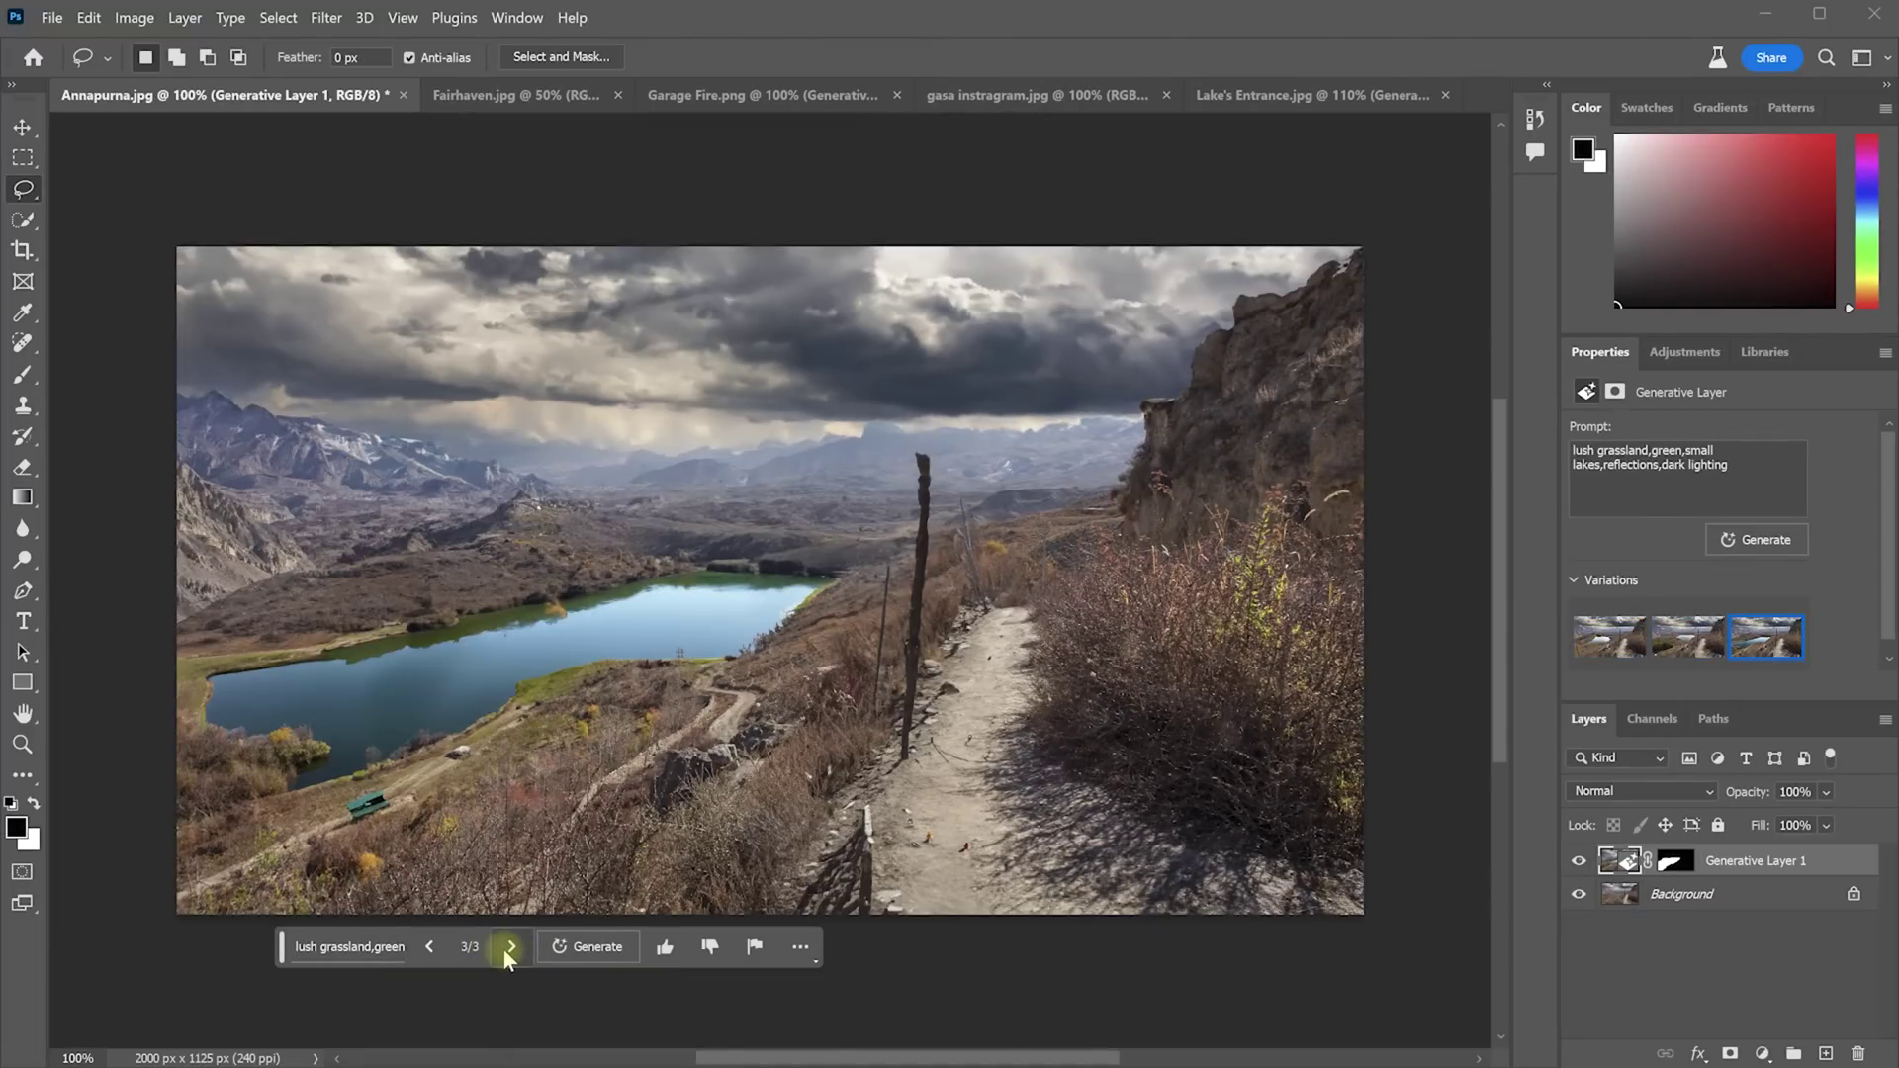
left_click(502, 948)
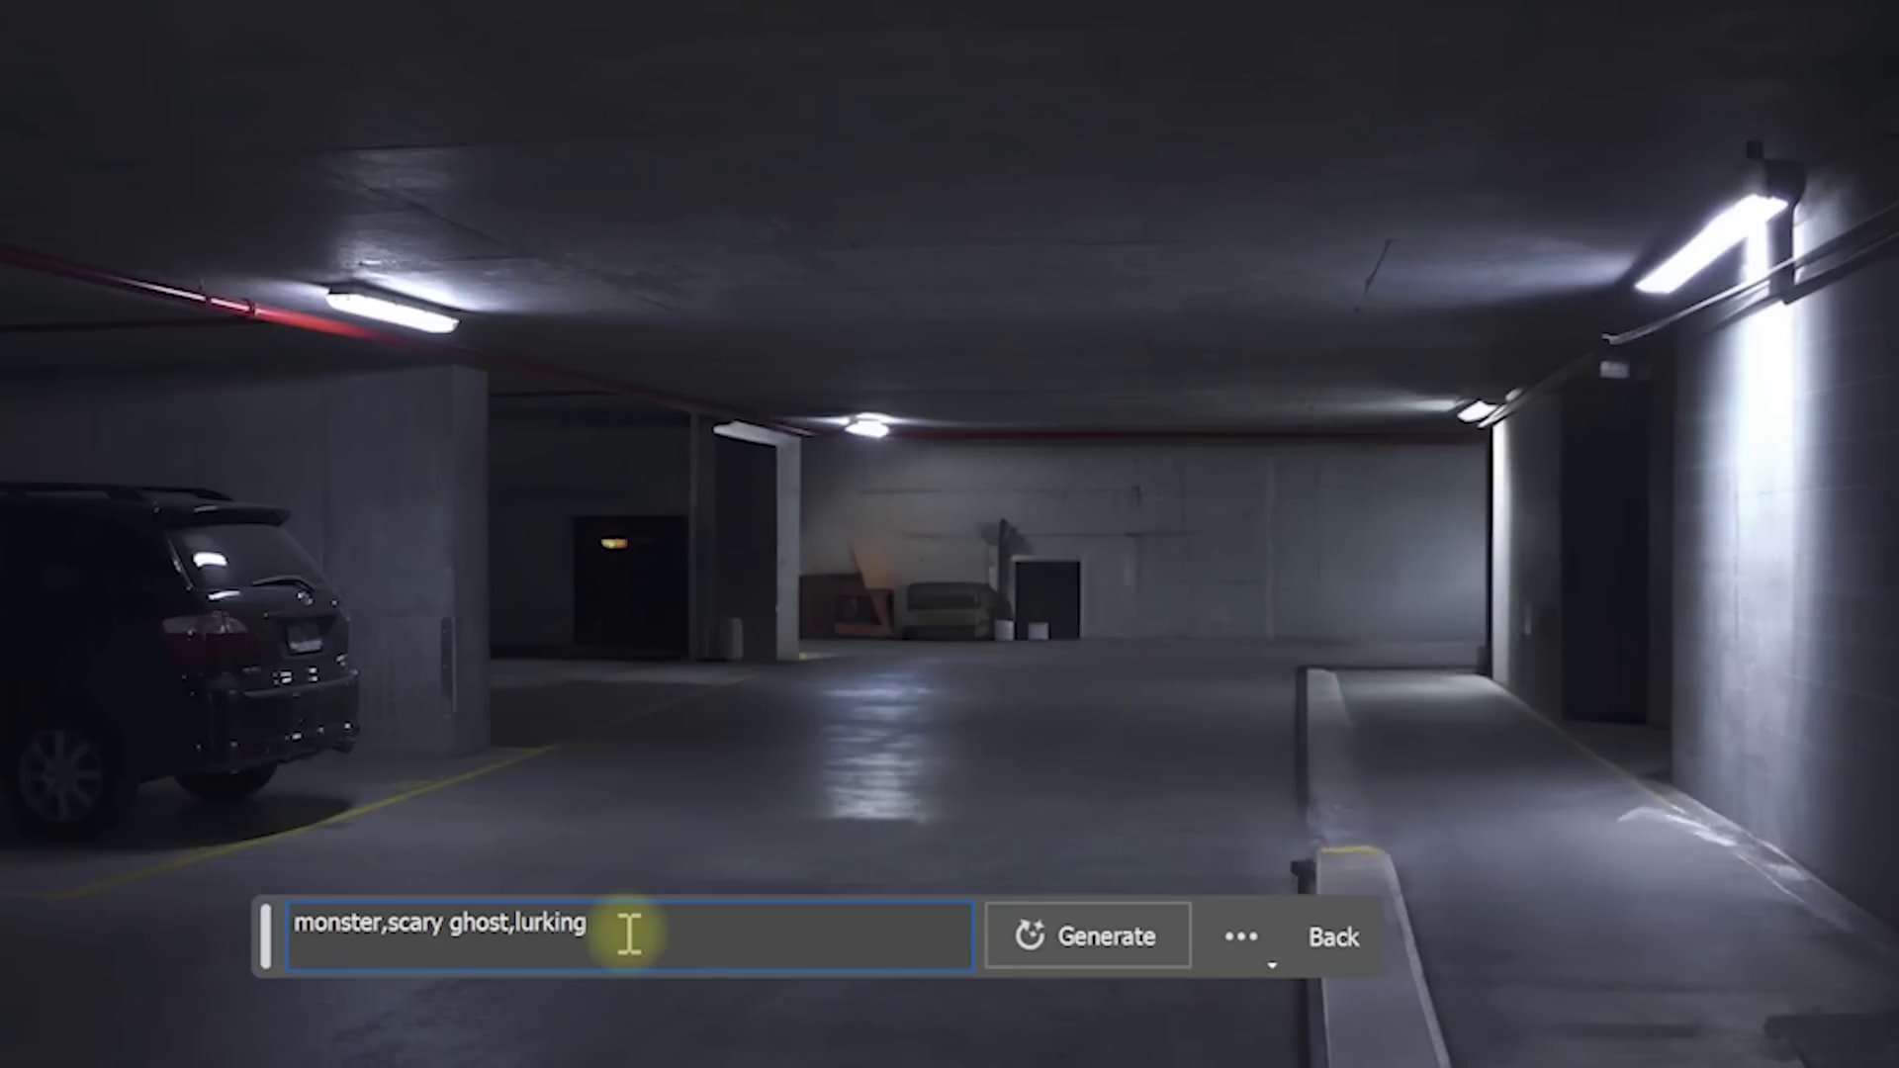
Generate a lurking ghost from 'monster,scary ghost,lurking' and browse its variations.
key("Return")
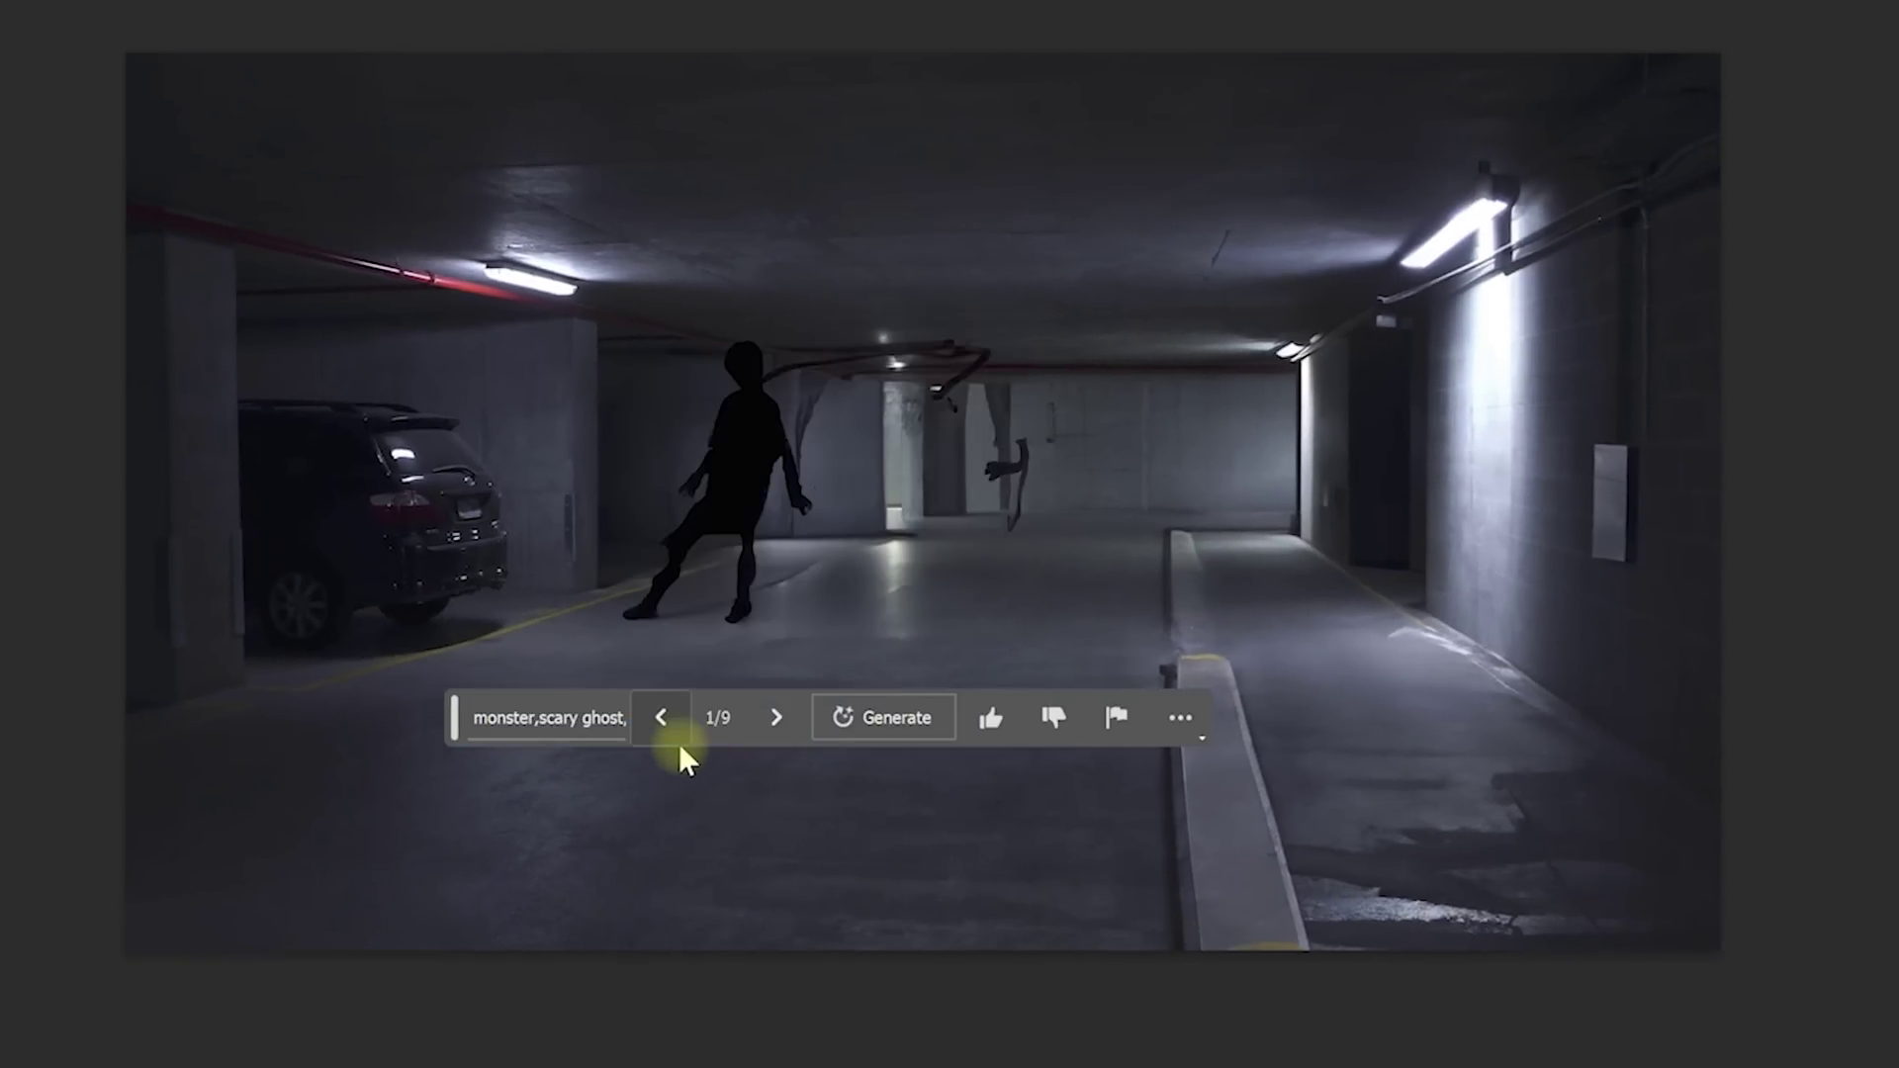
left_click(775, 717)
left_click(775, 717)
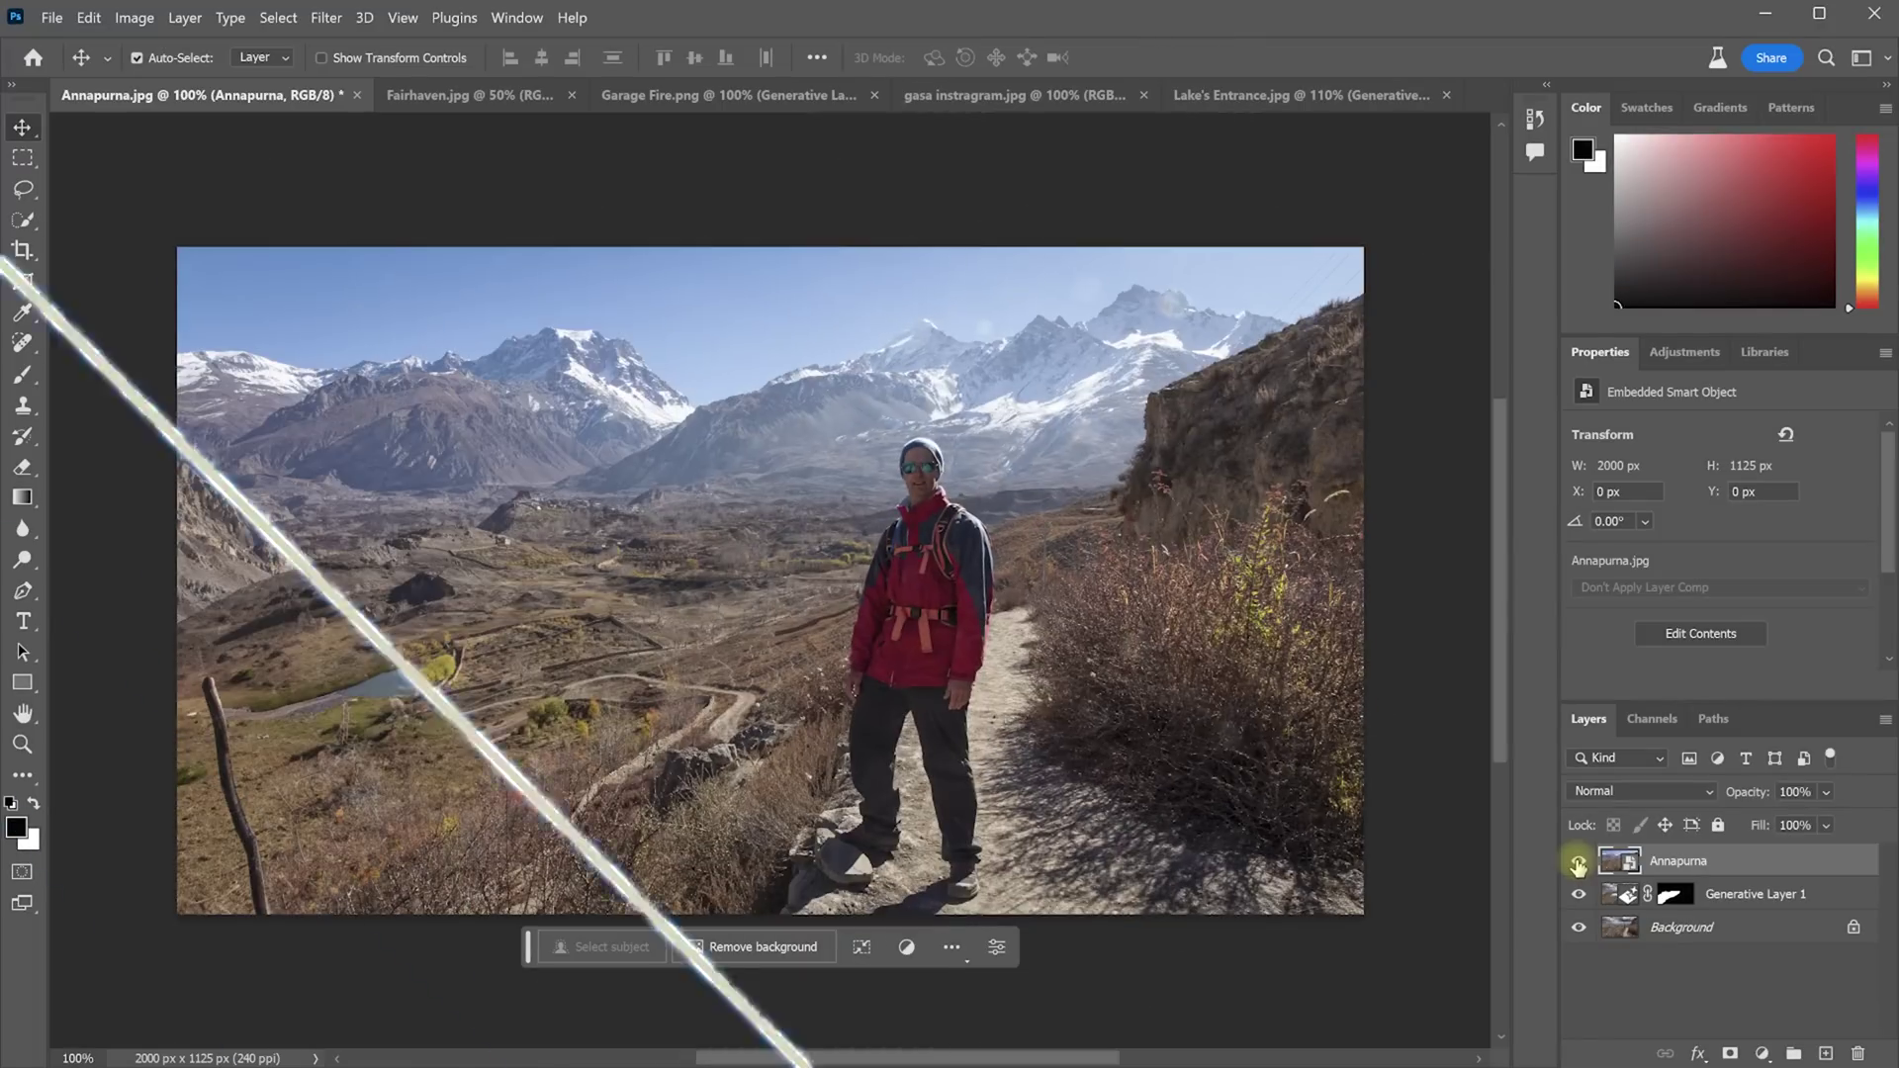
Turn off the Annapurna and Lake's Entrance photo layers, revealing the generated lake, birds and yacht.
left_click(1578, 865)
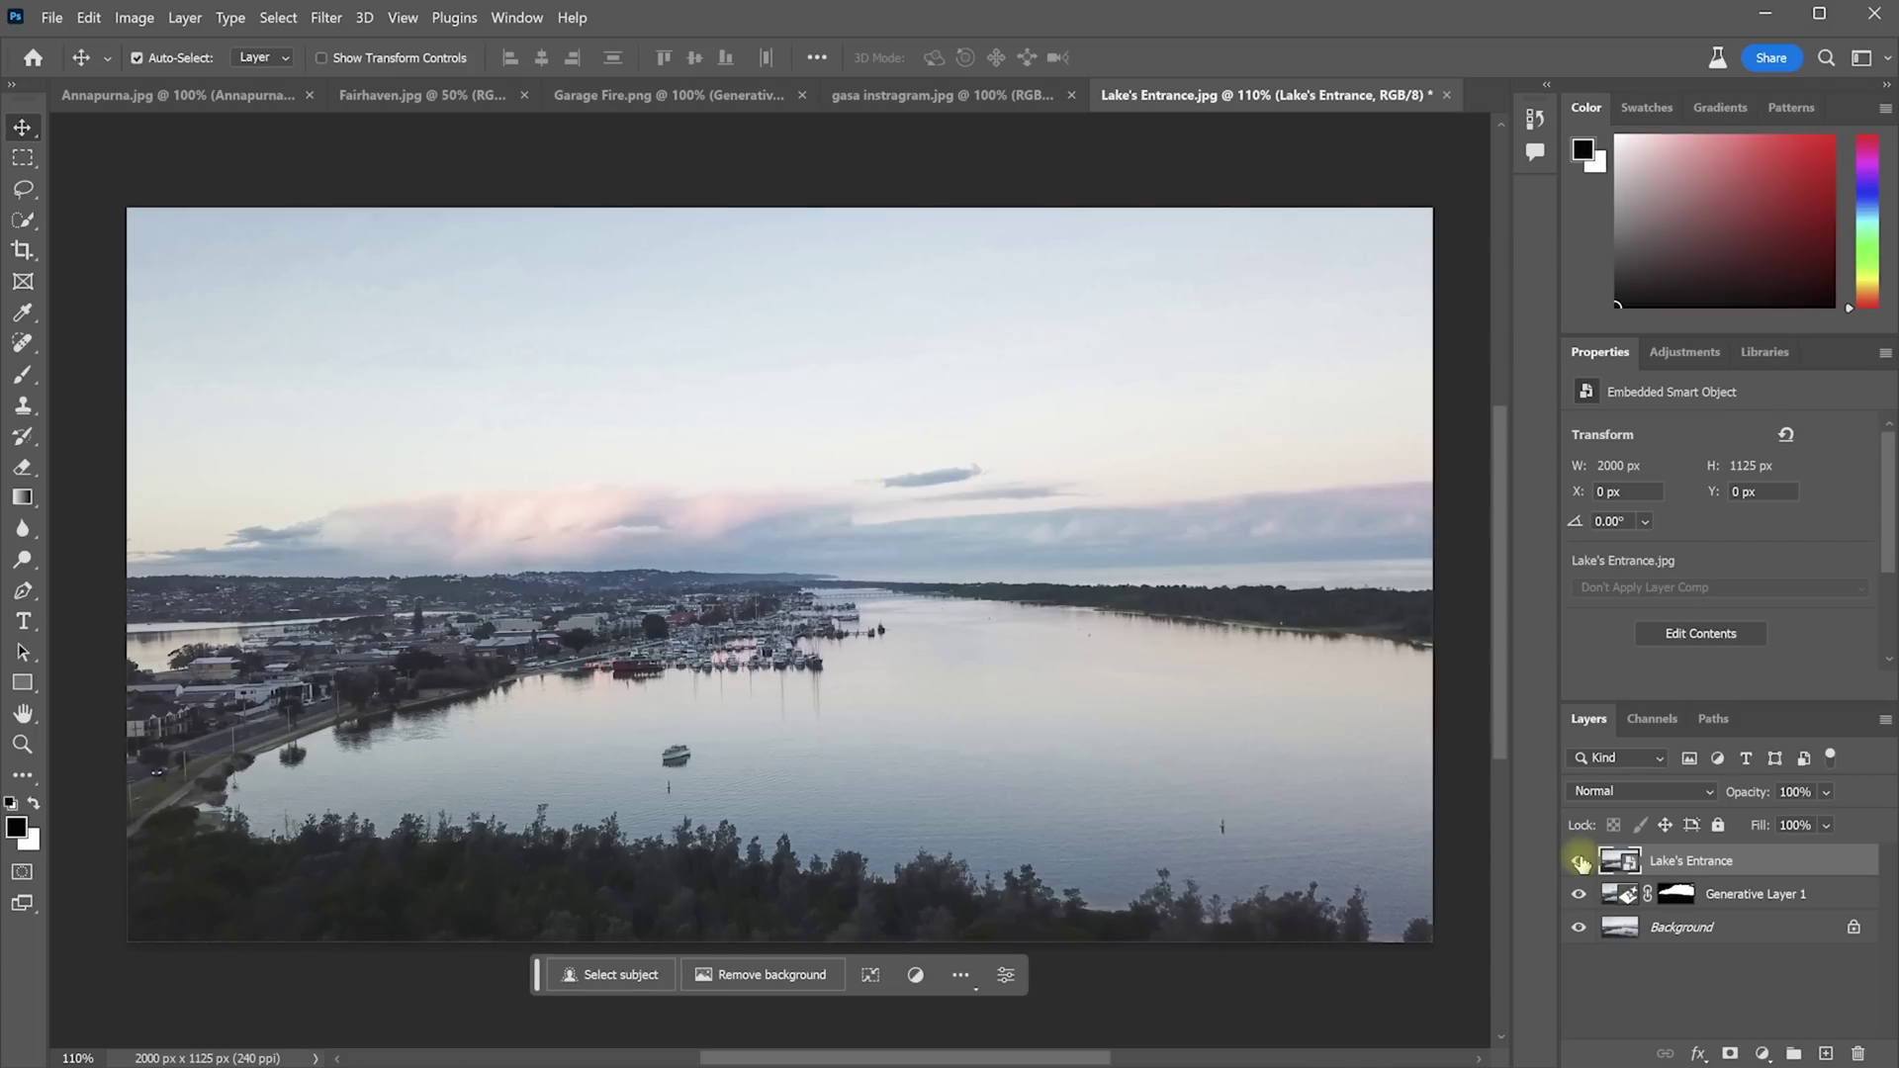
left_click(1580, 862)
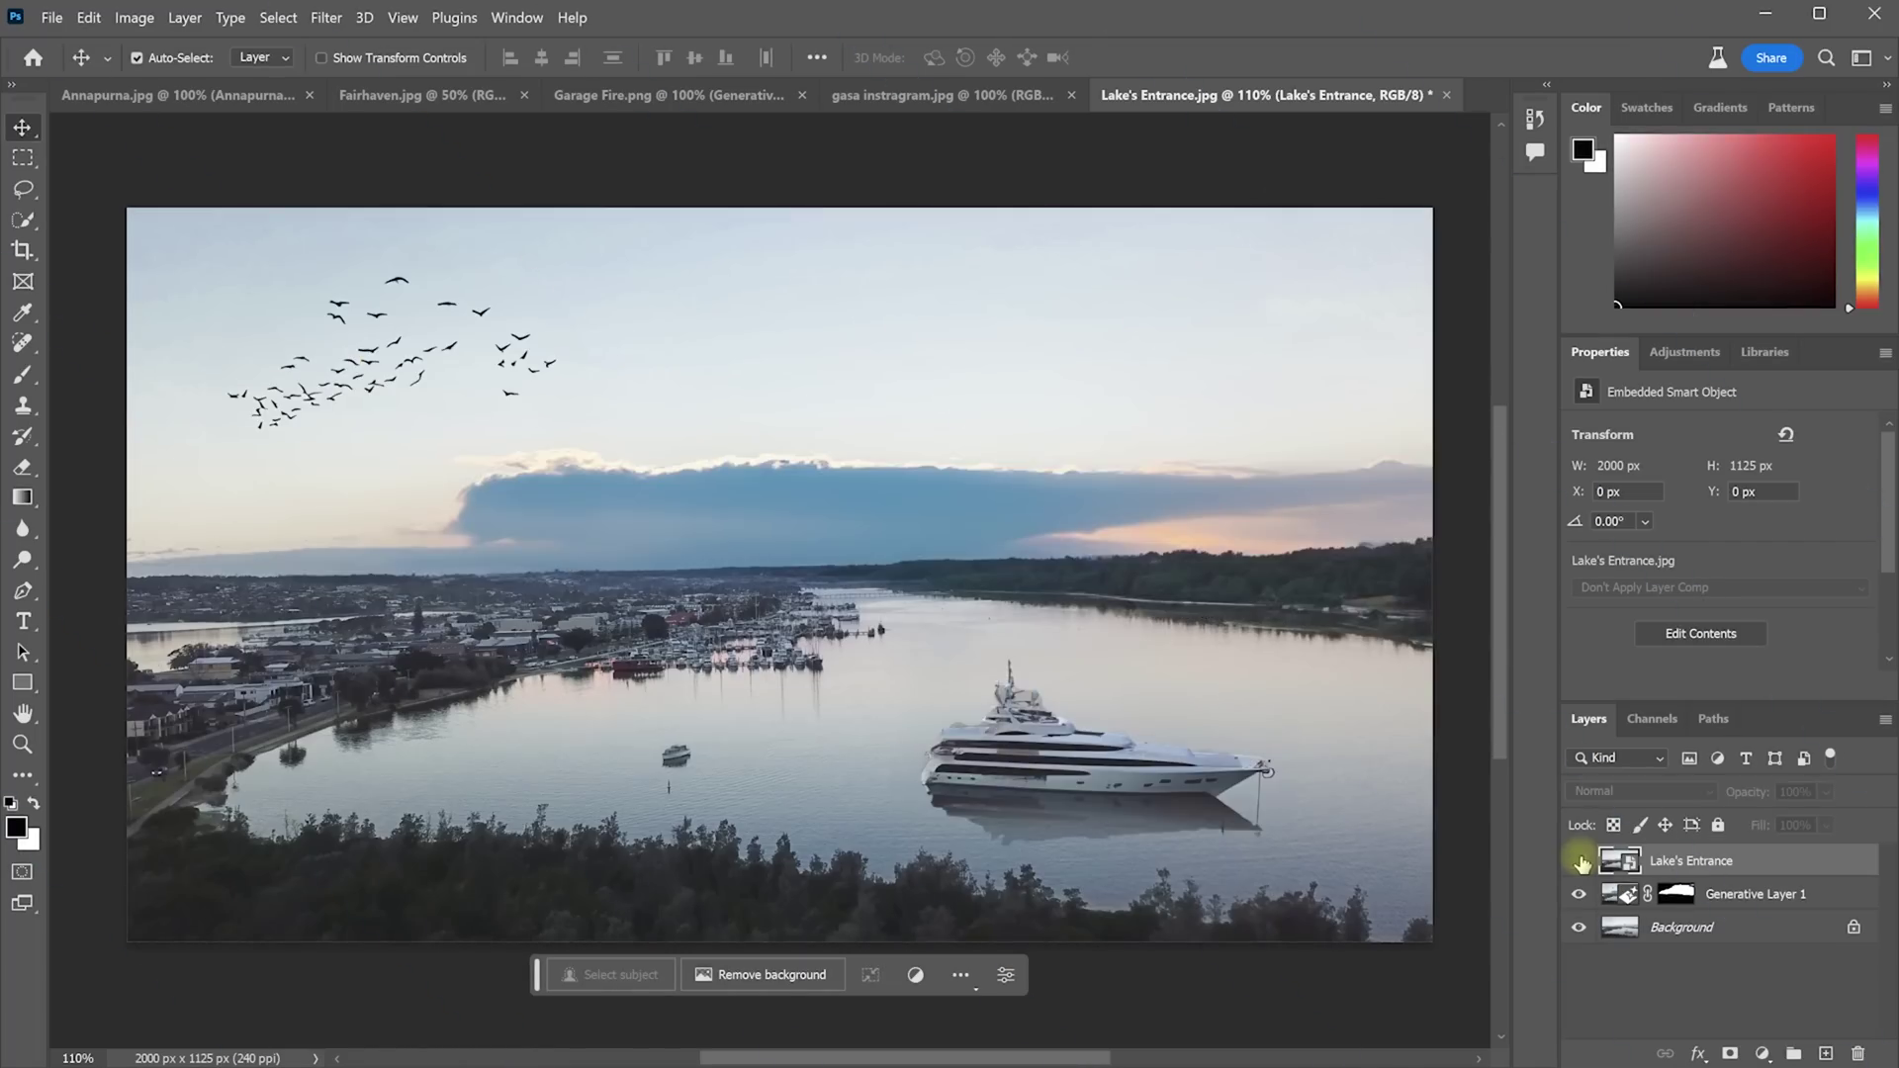